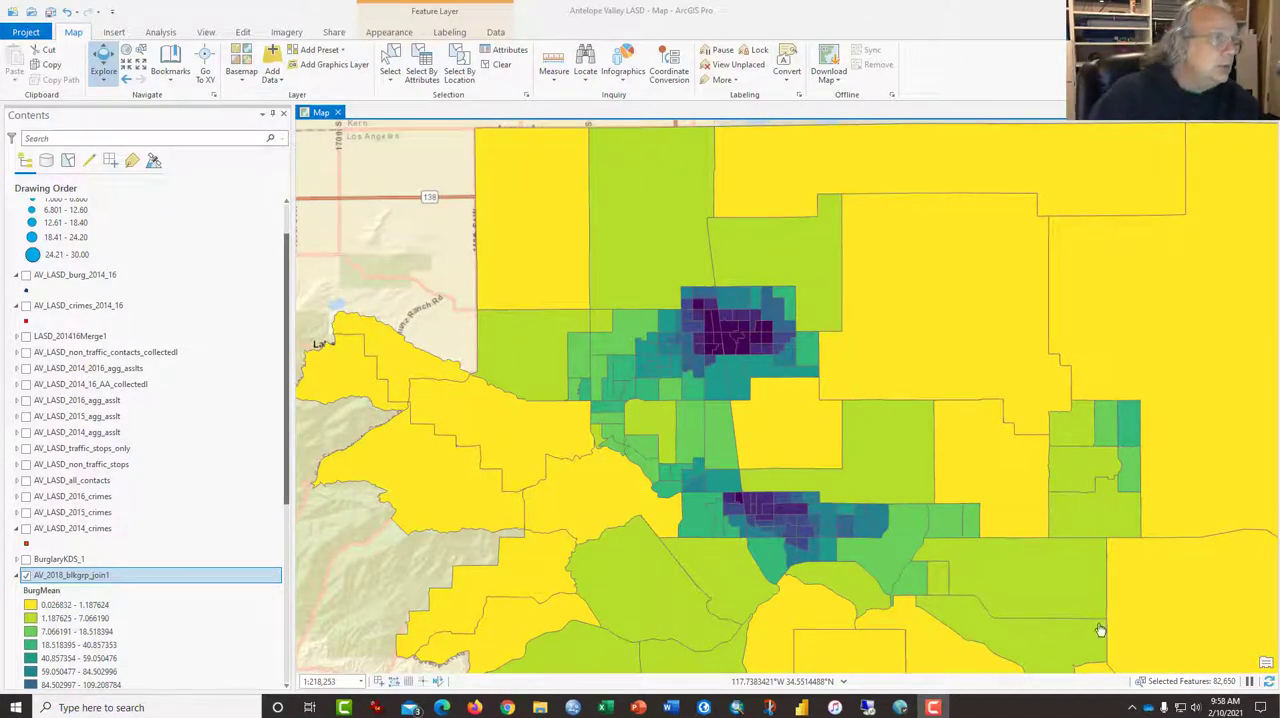
Show the AV_LASD_burg_2014_16 points over the block groups and examine the dense northern burglary cluster
left_click(26, 275)
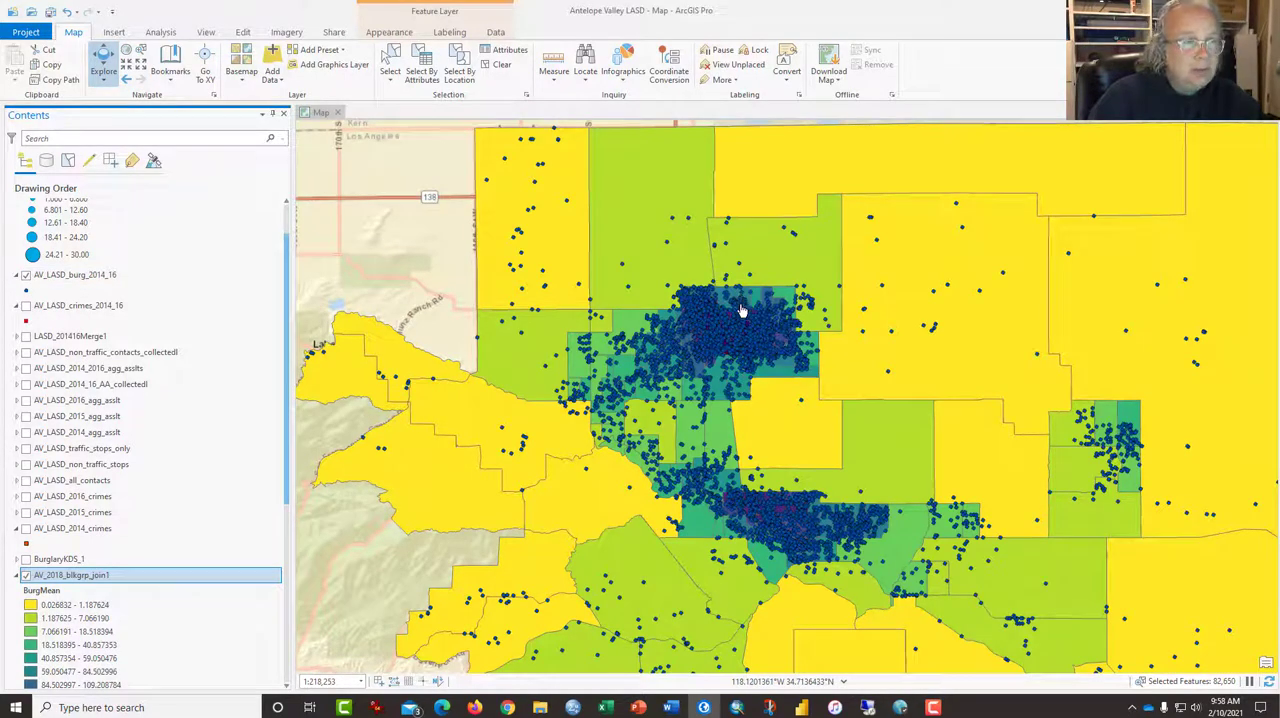
scroll(742, 360, "up", 1)
scroll(742, 360, "up", 1)
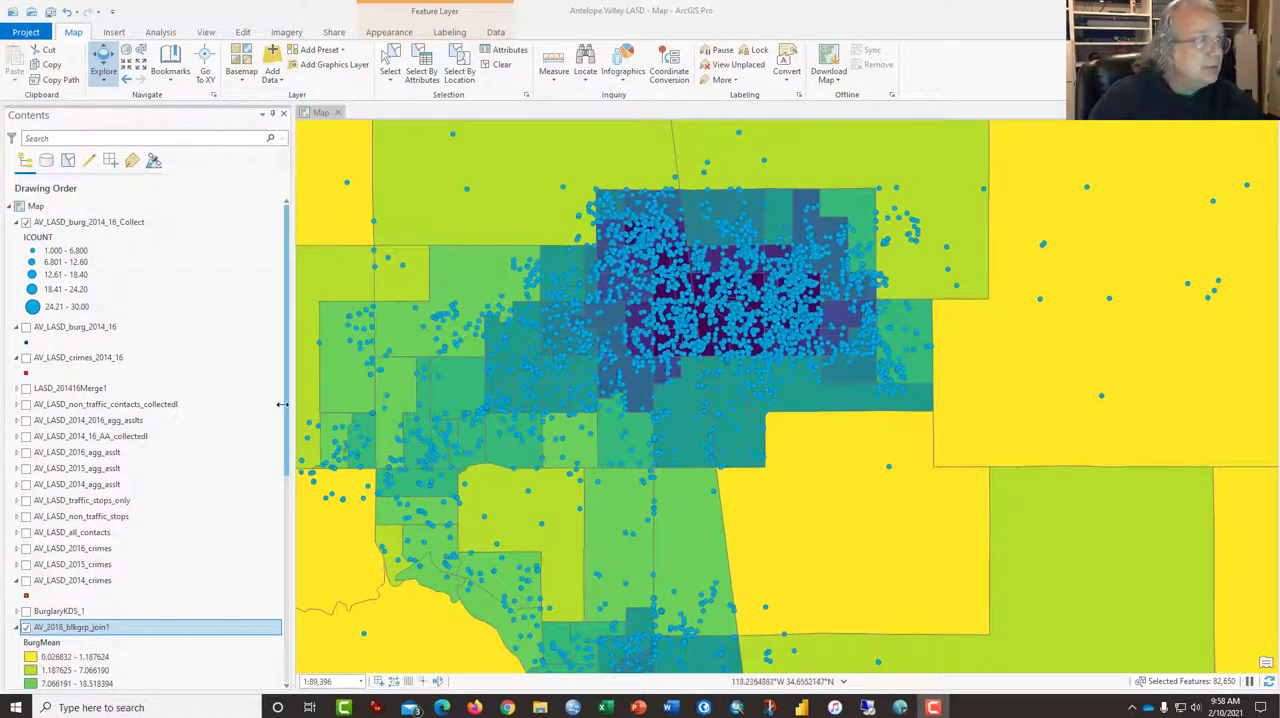
Display the BurglaryKDS_1 density surface, hiding the AV_LASD_burg_2014_16_Collect and AV_2018_blkgrp_join1 layers
left_click(26, 223)
left_click(26, 611)
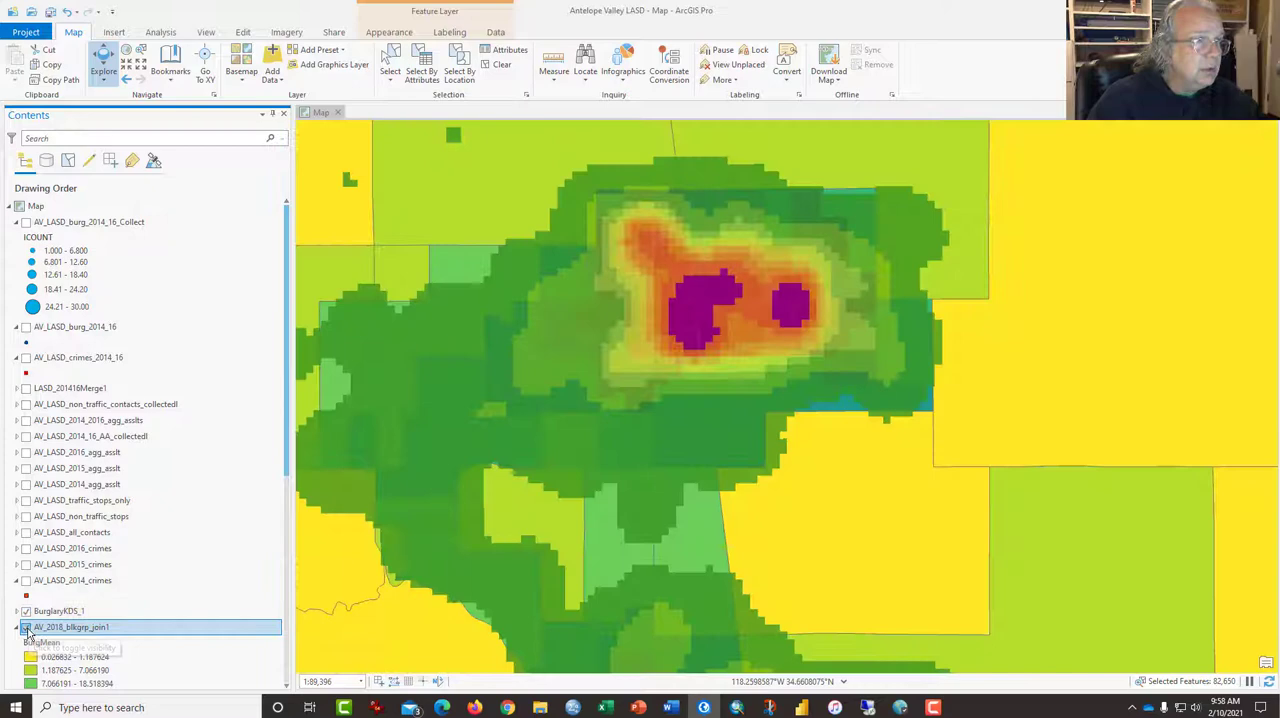
left_click(26, 627)
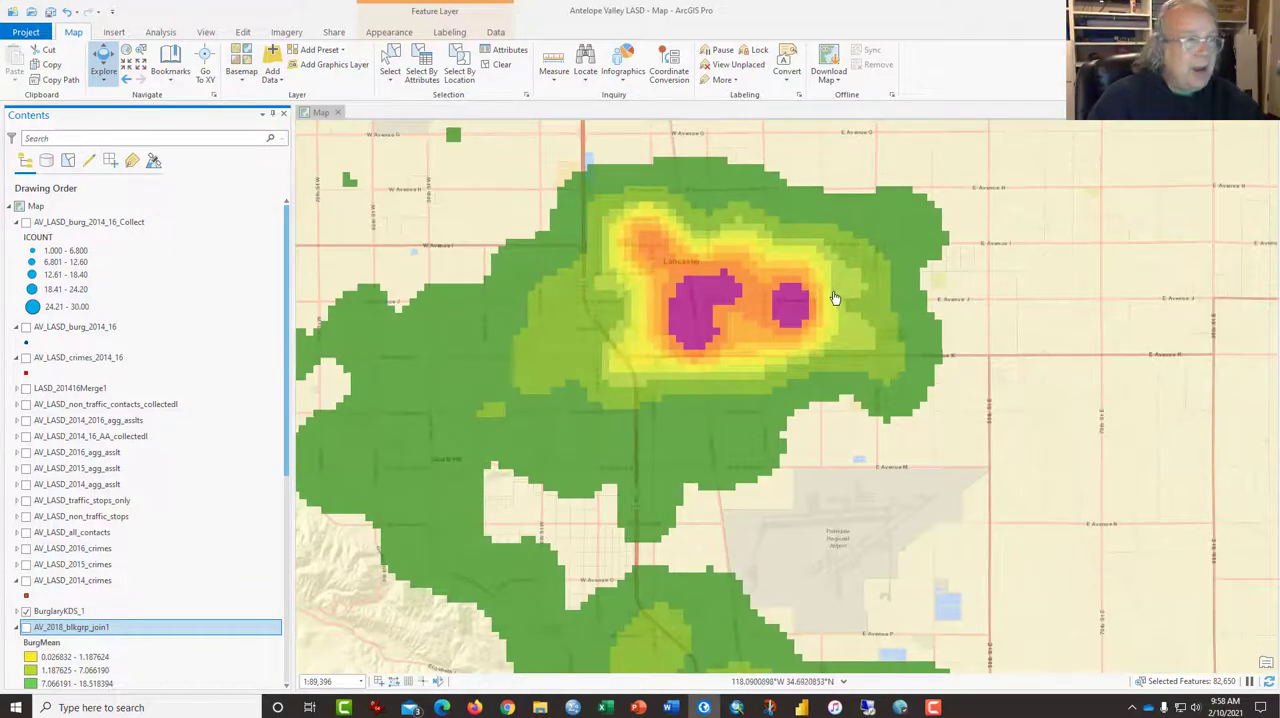
Show the AV_2018_blkgrp_join1 layer again, hide BurglaryKDS_1, and review the BurgMean class ranges
scroll(176, 490, "down", 6)
scroll(176, 489, "down", 1)
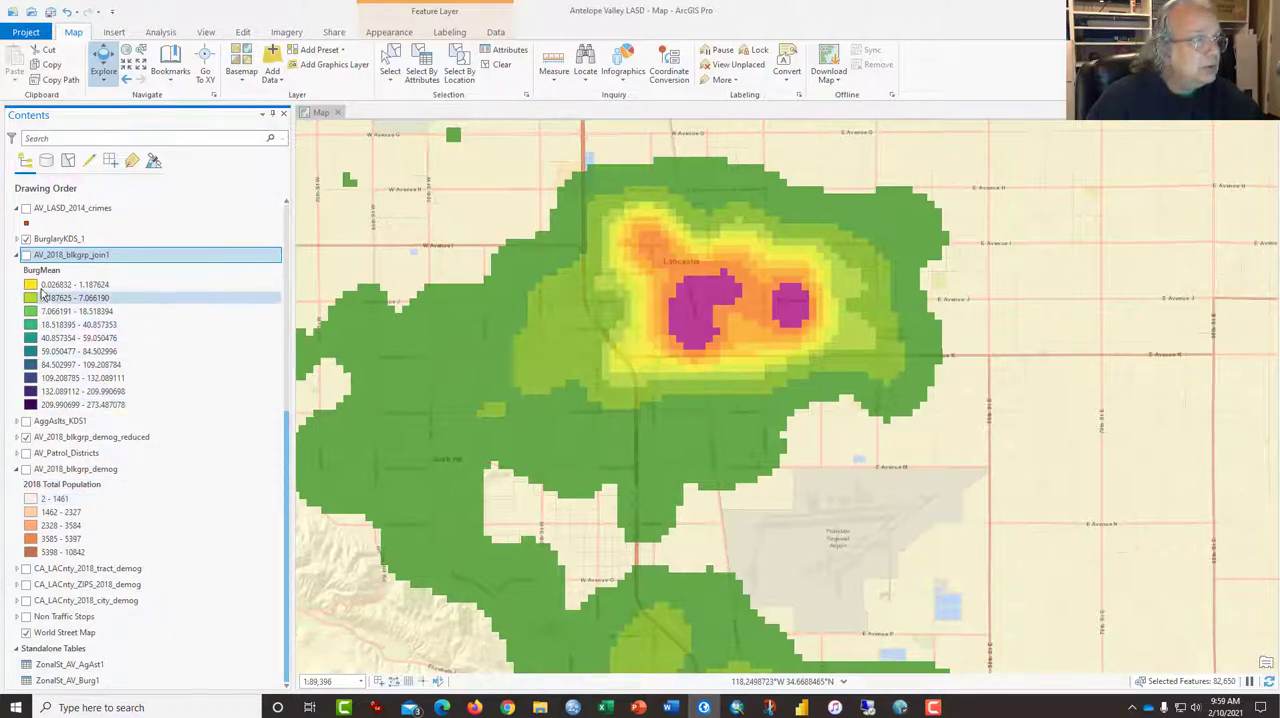
left_click(26, 254)
left_click(26, 240)
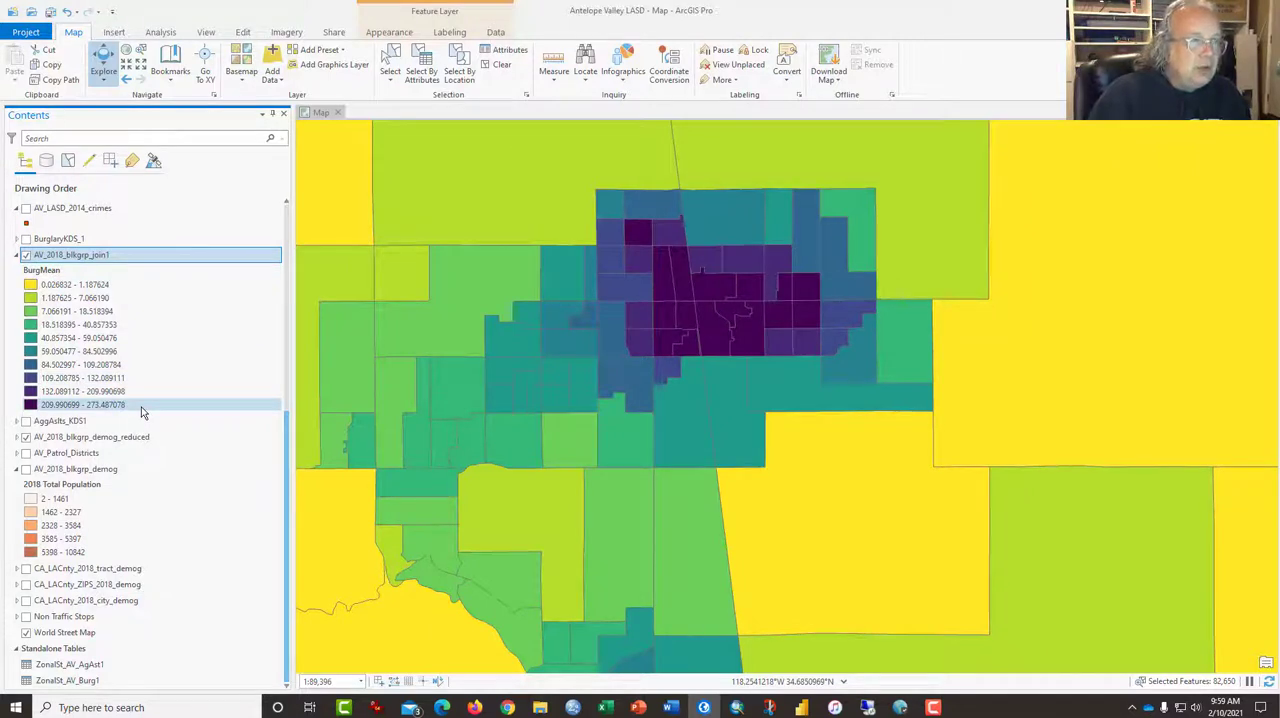
Overlay the AV_LASD_burg_2014_16 points on the block groups, compare their distribution up close and across both clusters, and hide them again
scroll(157, 405, "up", 3)
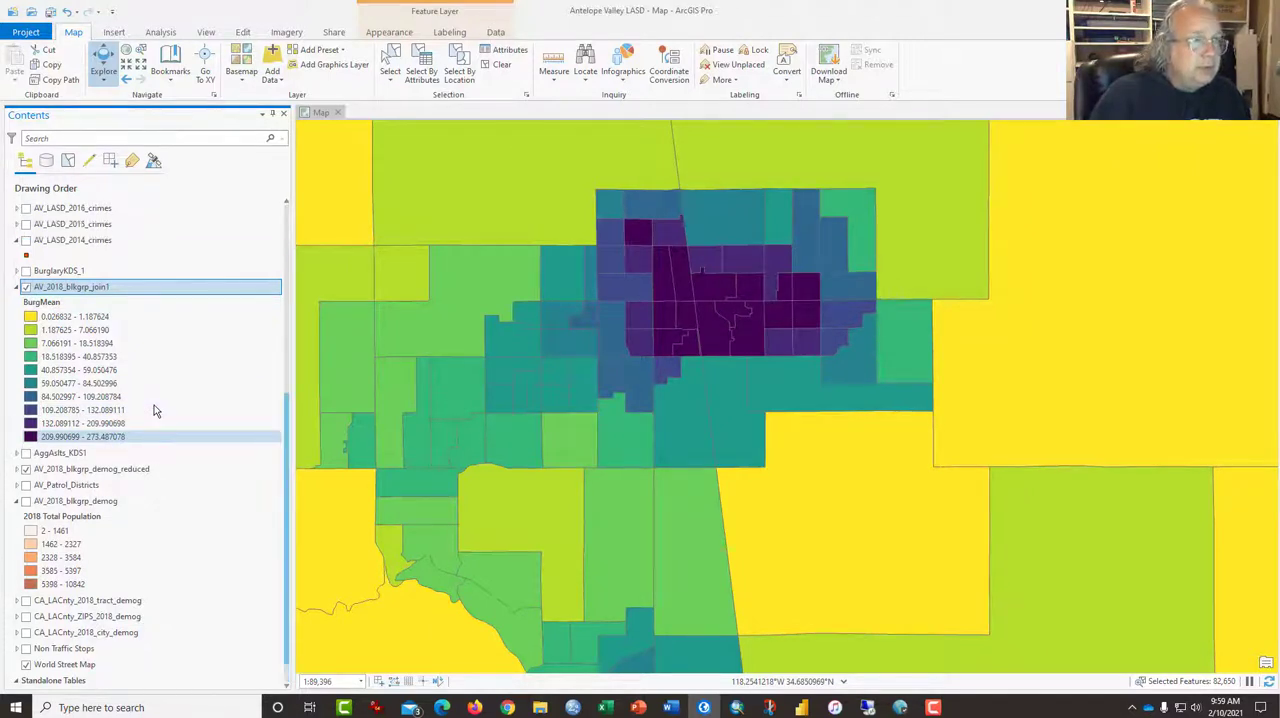
scroll(157, 407, "up", 5)
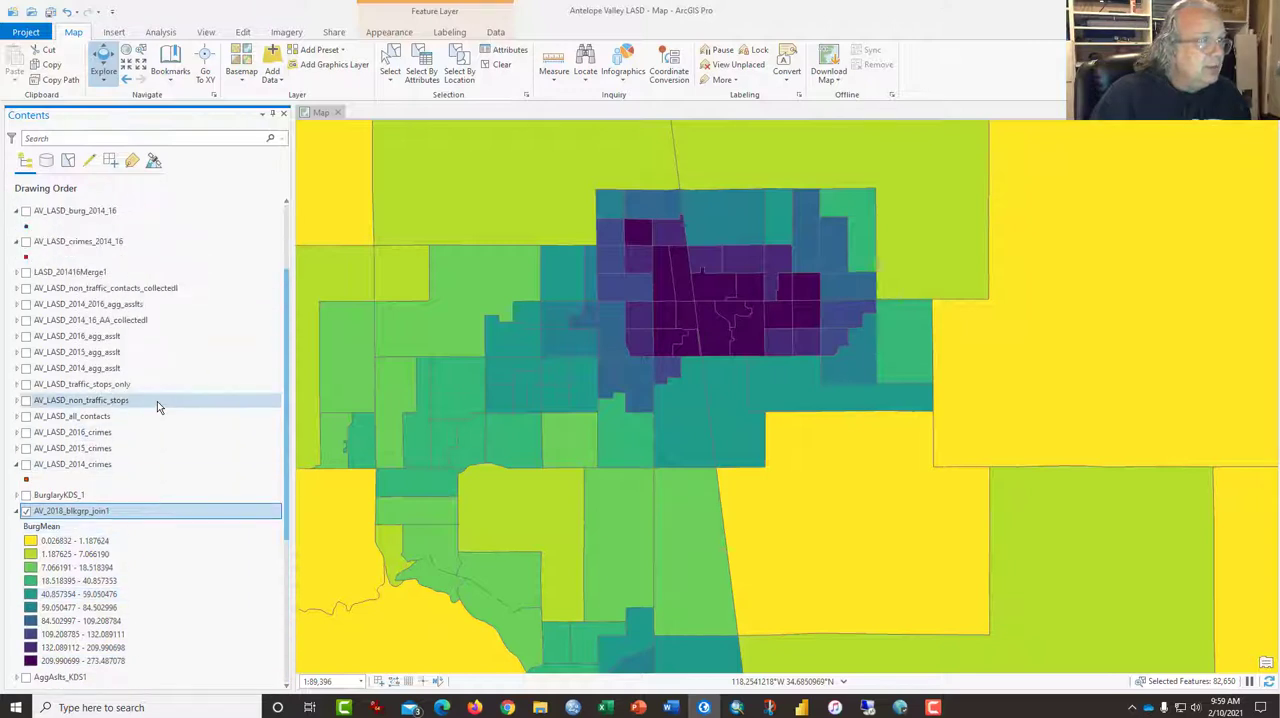
left_click(26, 212)
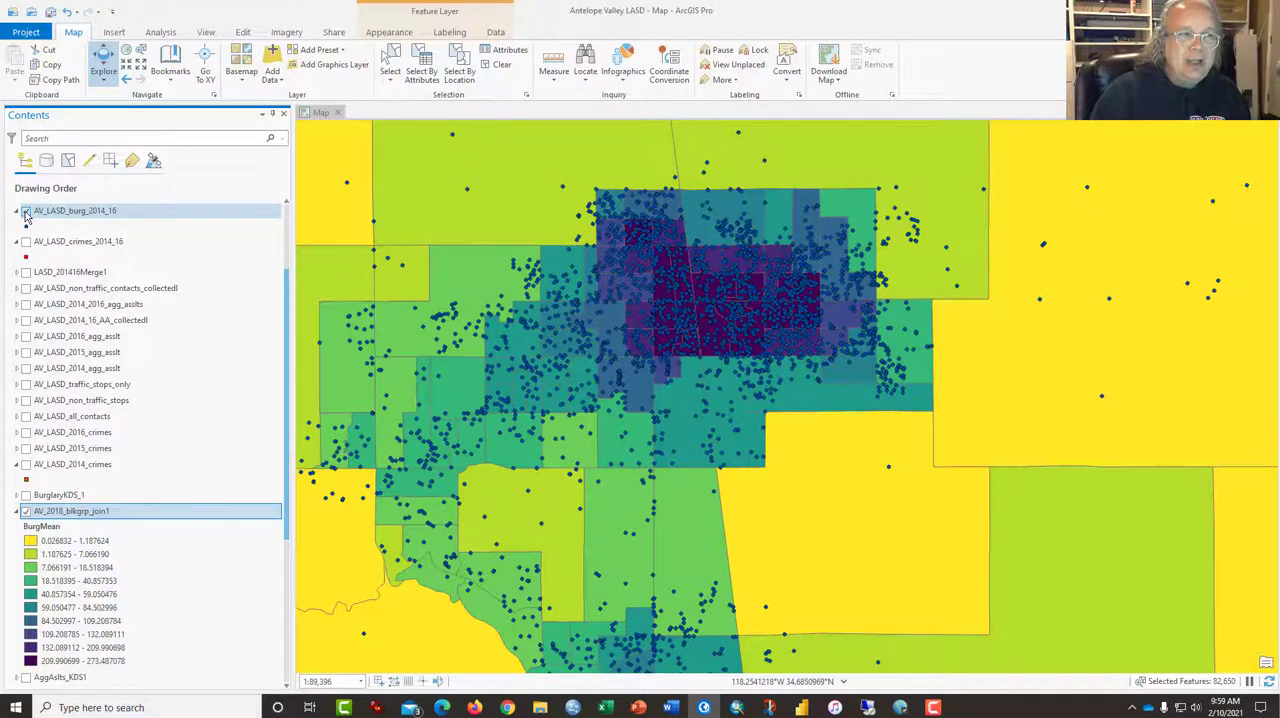
left_click(26, 212)
scroll(765, 300, "up", 10)
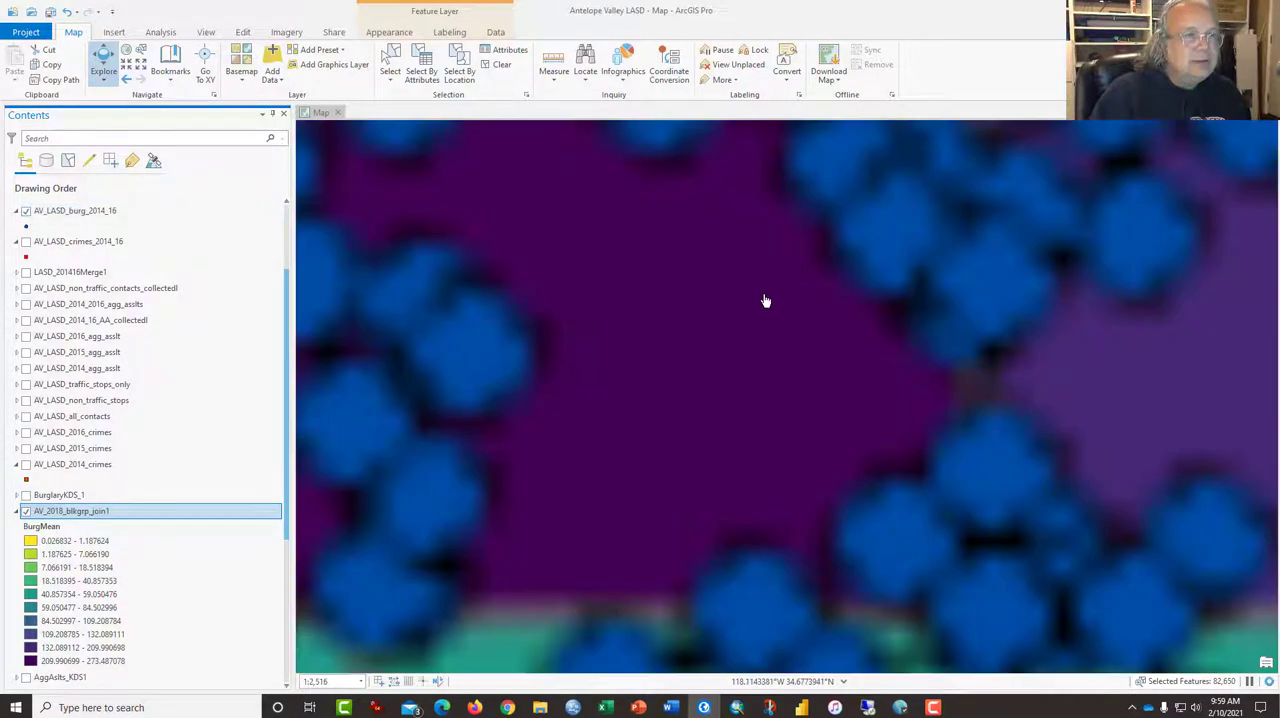
scroll(765, 300, "down", 3)
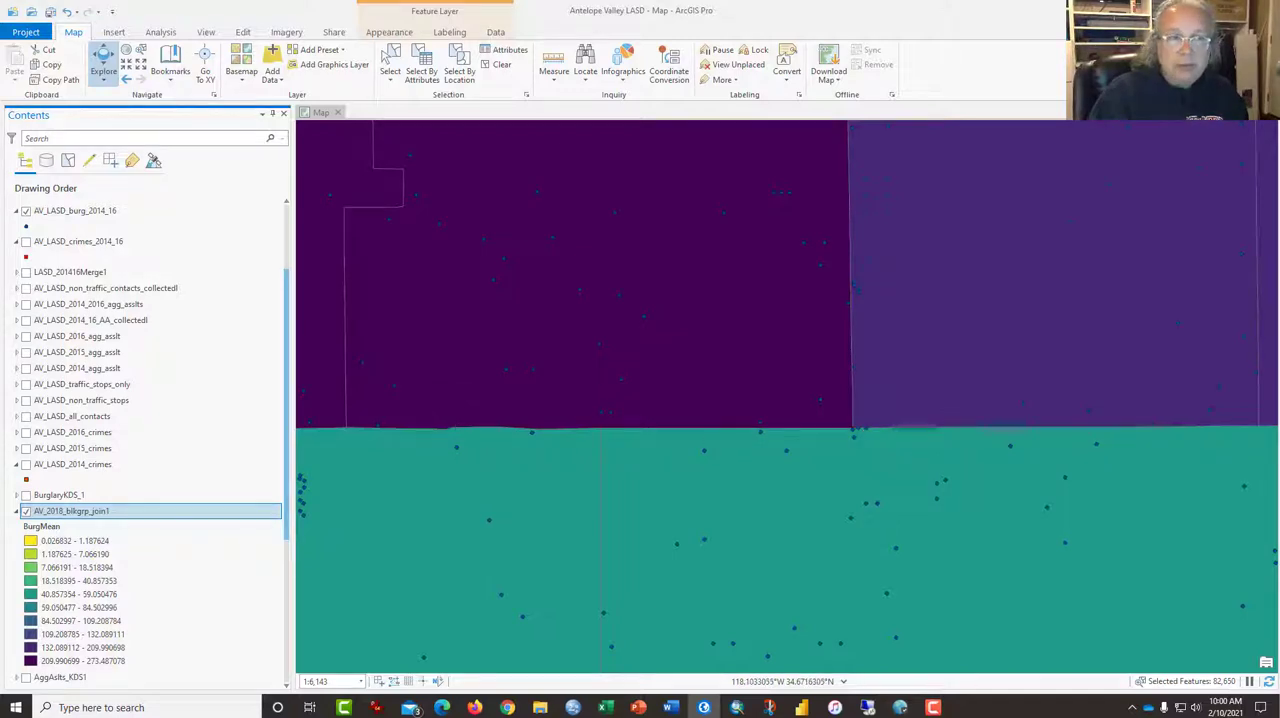
scroll(866, 423, "down", 5)
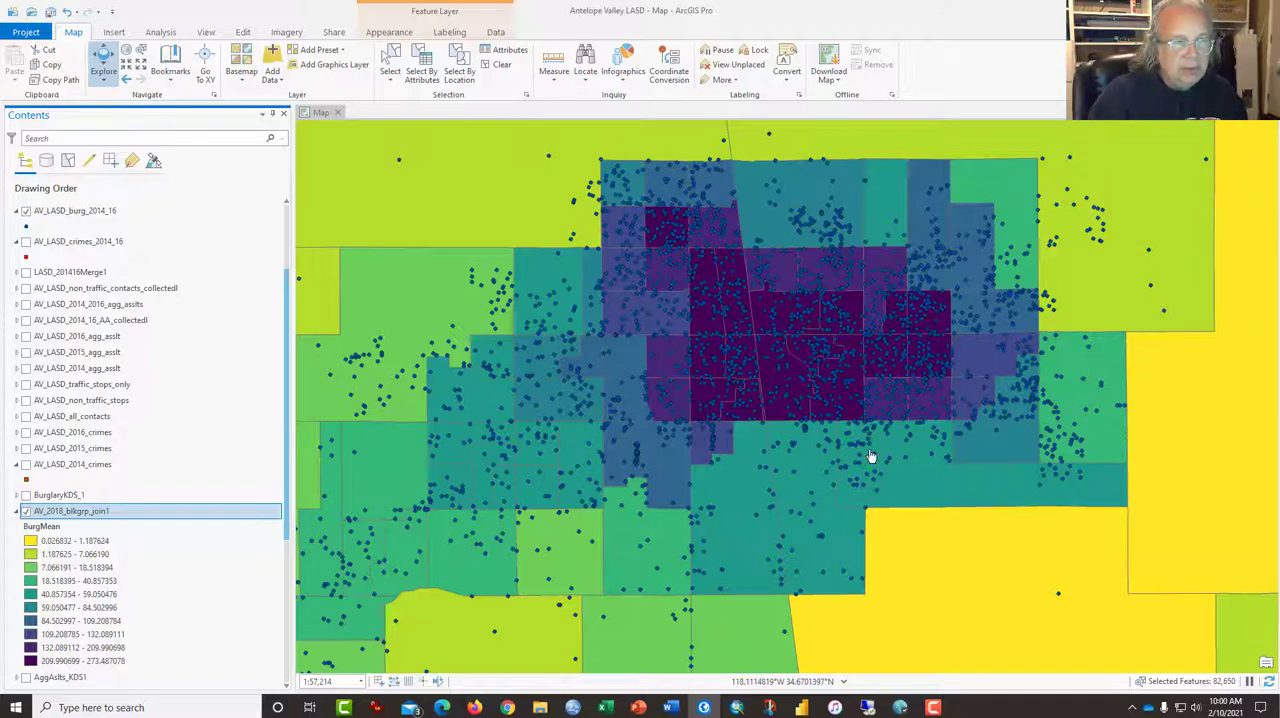
scroll(871, 456, "down", 4)
left_click_drag(911, 503, 816, 273)
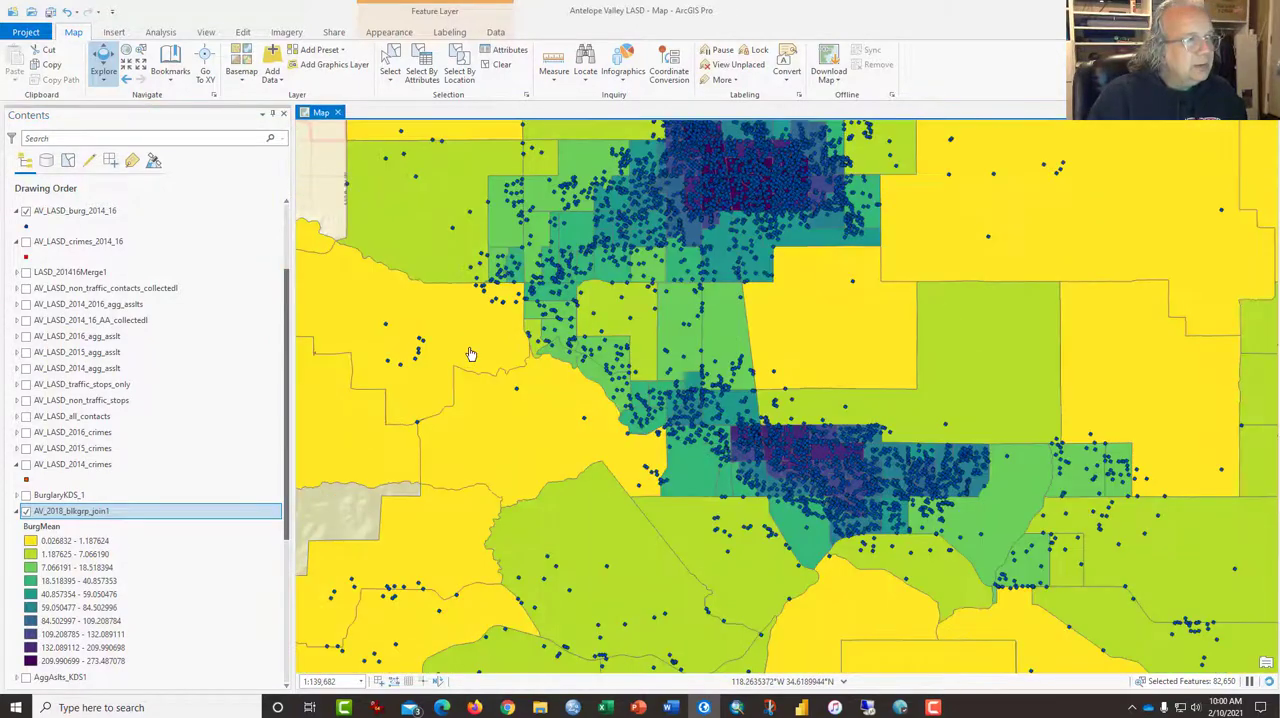
left_click(26, 212)
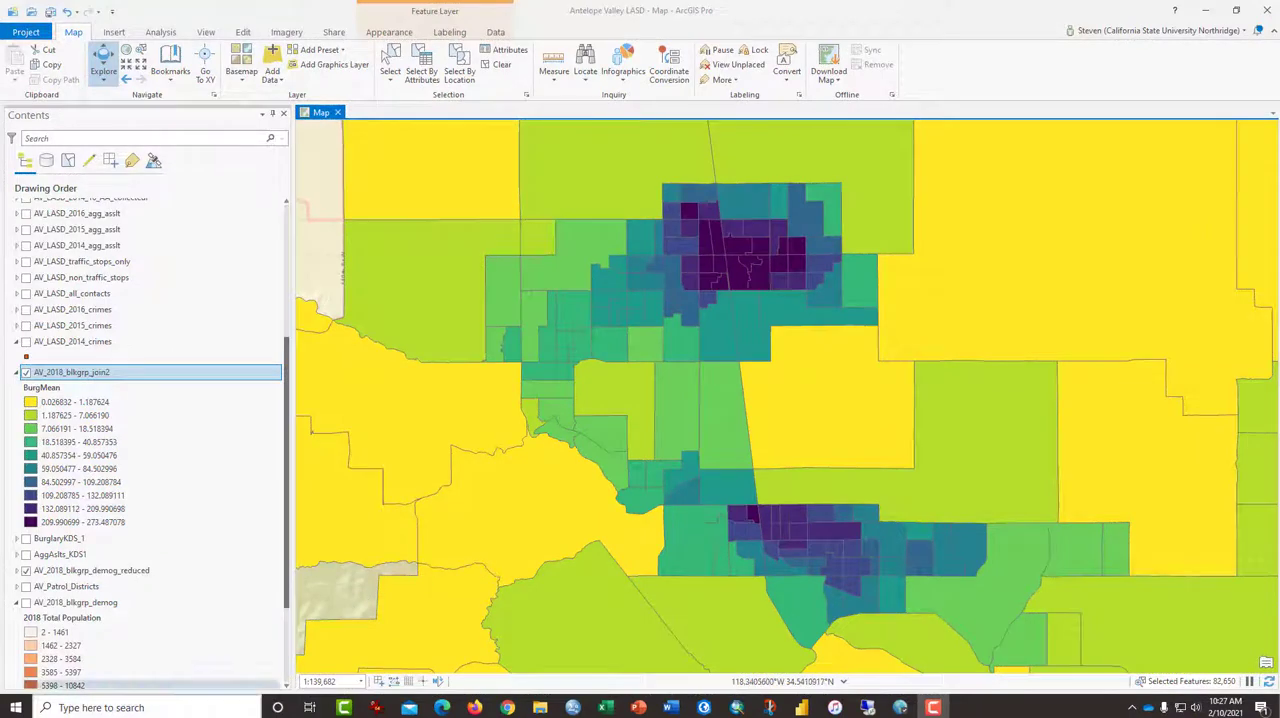
Open the AV_2018_blkgrp_join2 attribute table and the field design view from its MEAN field
right_click(102, 376)
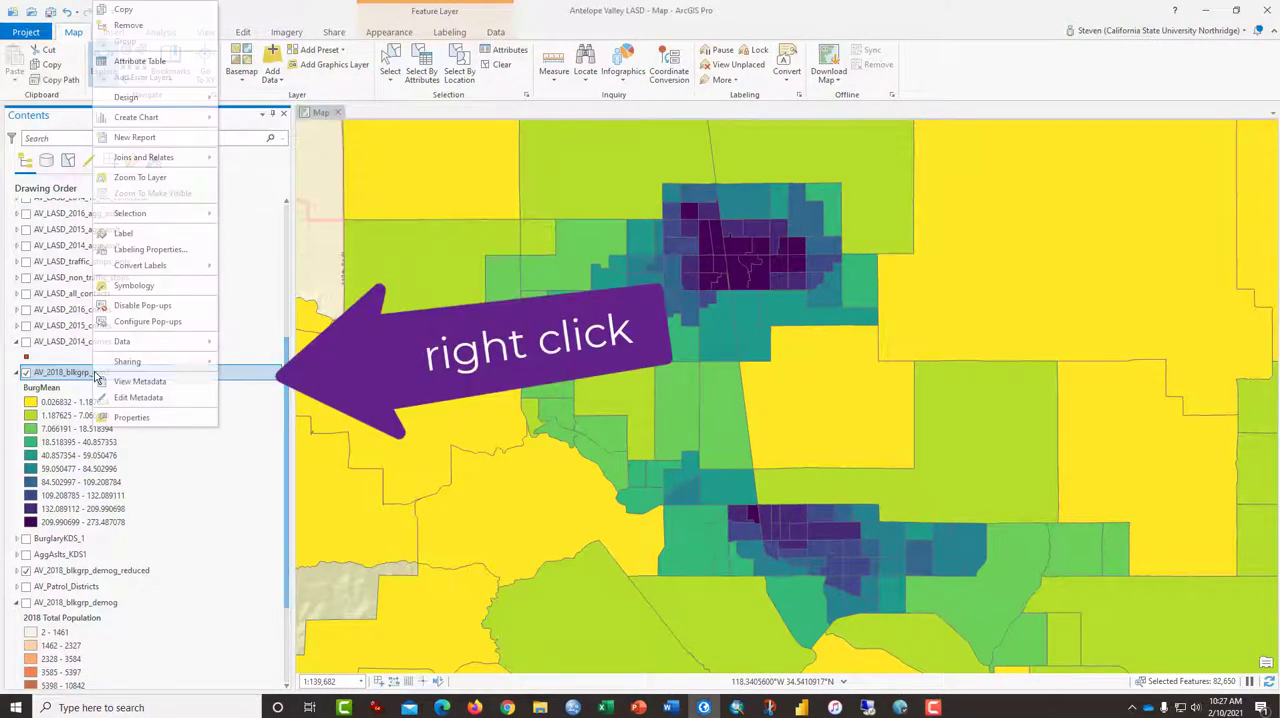
left_click(141, 62)
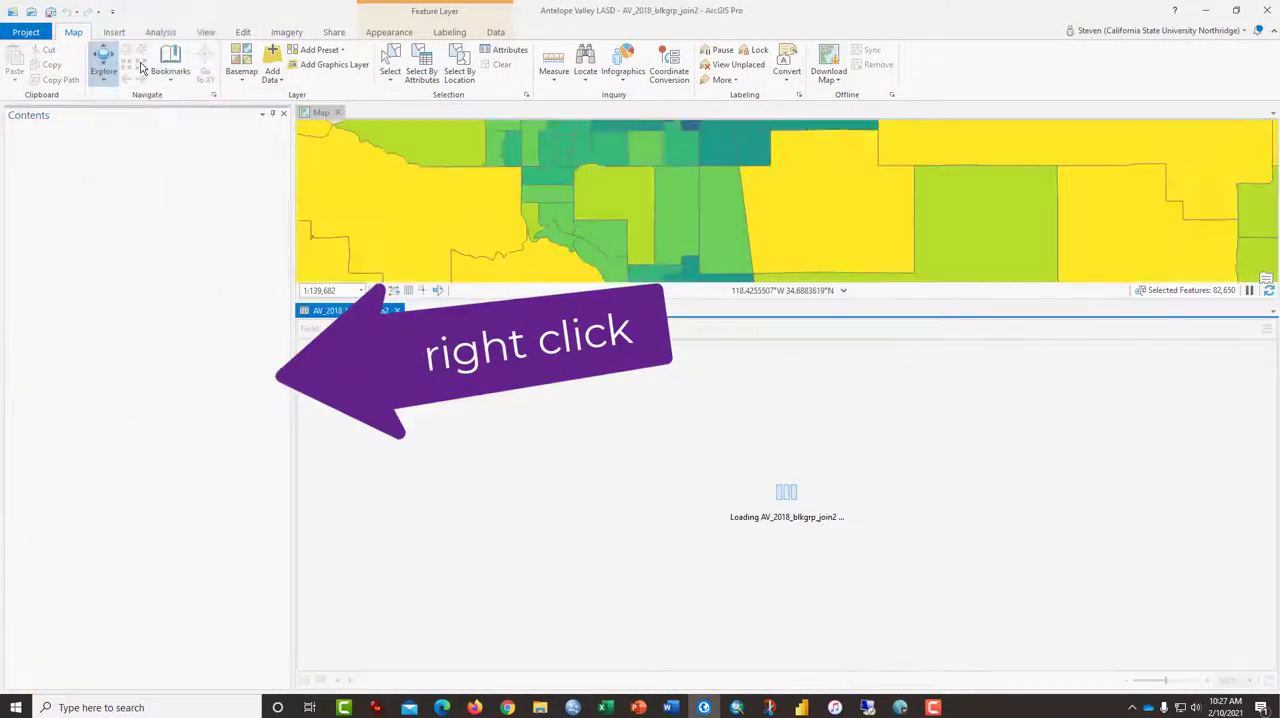
left_click_drag(477, 672, 1250, 676)
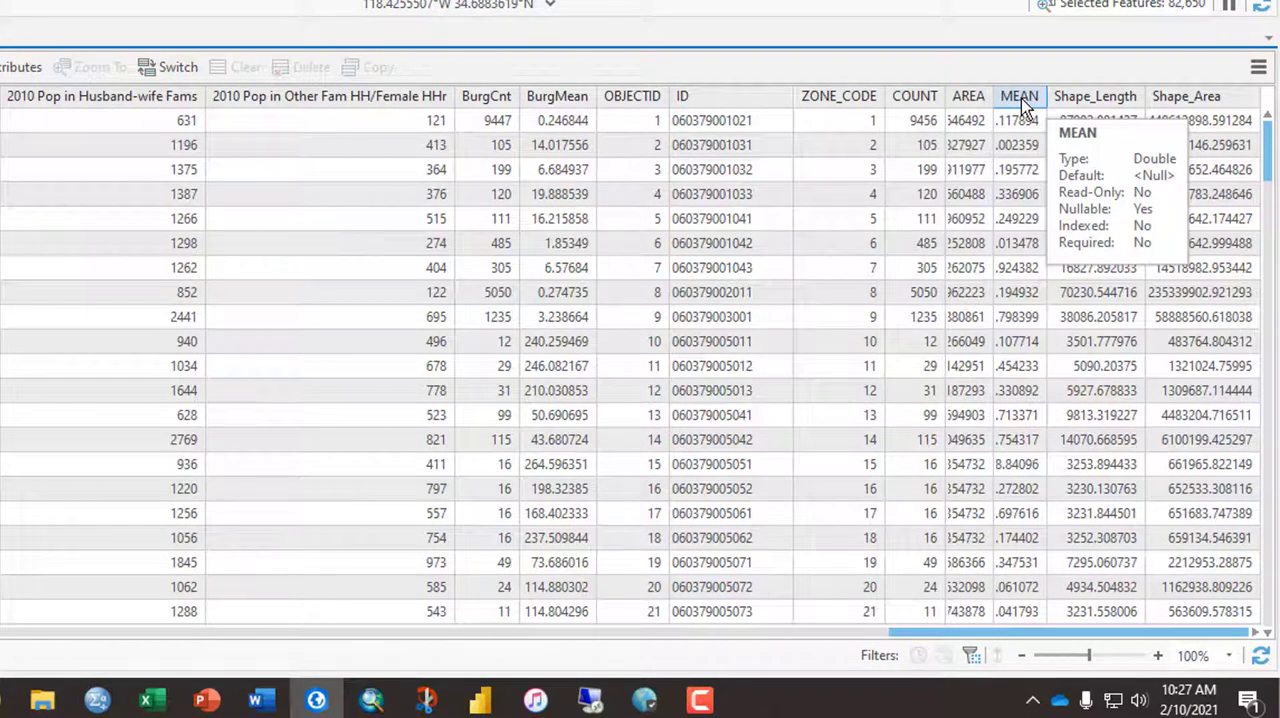
right_click(1022, 106)
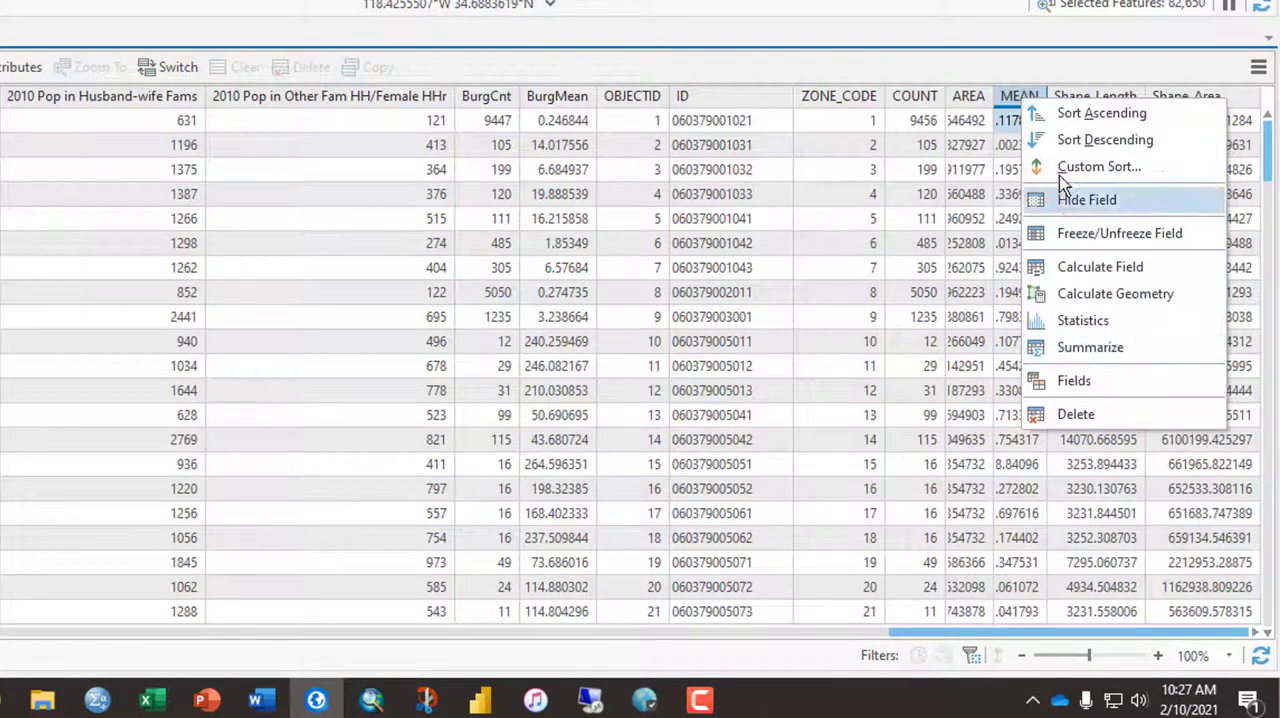
left_click(1075, 381)
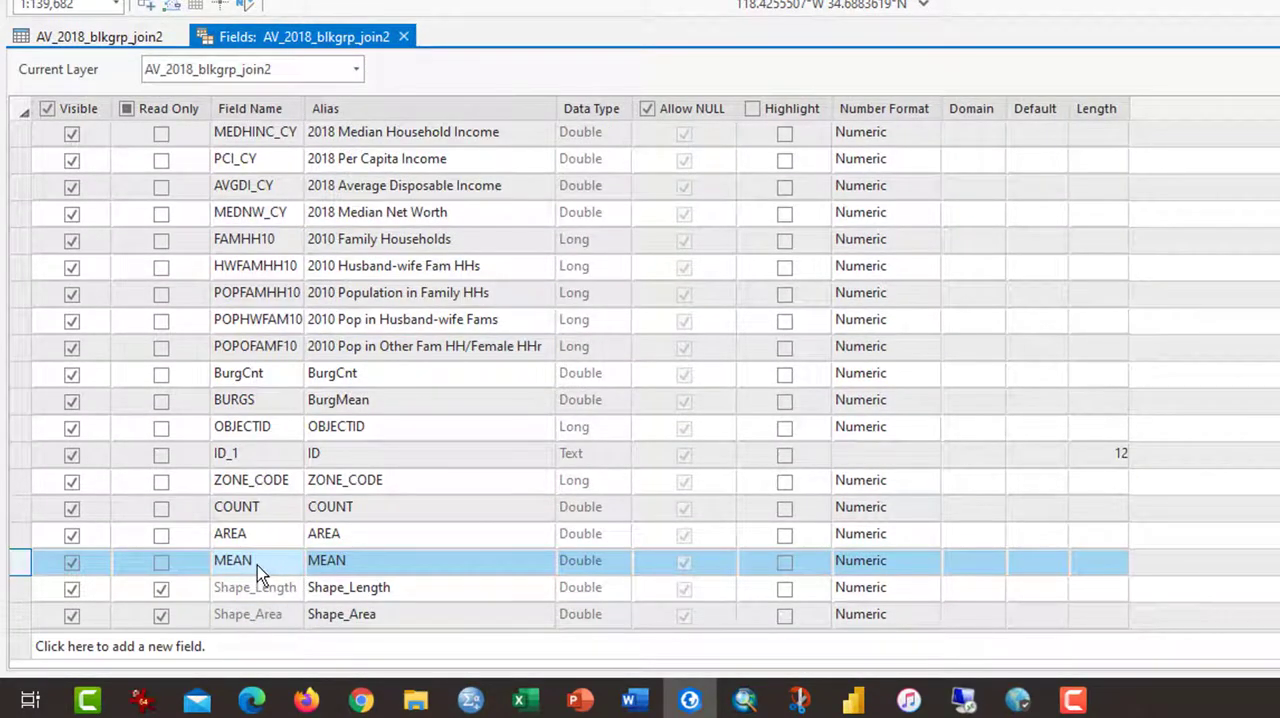
Set the alias of the MEAN field to AGGASLT and save the field changes
double_click(347, 563)
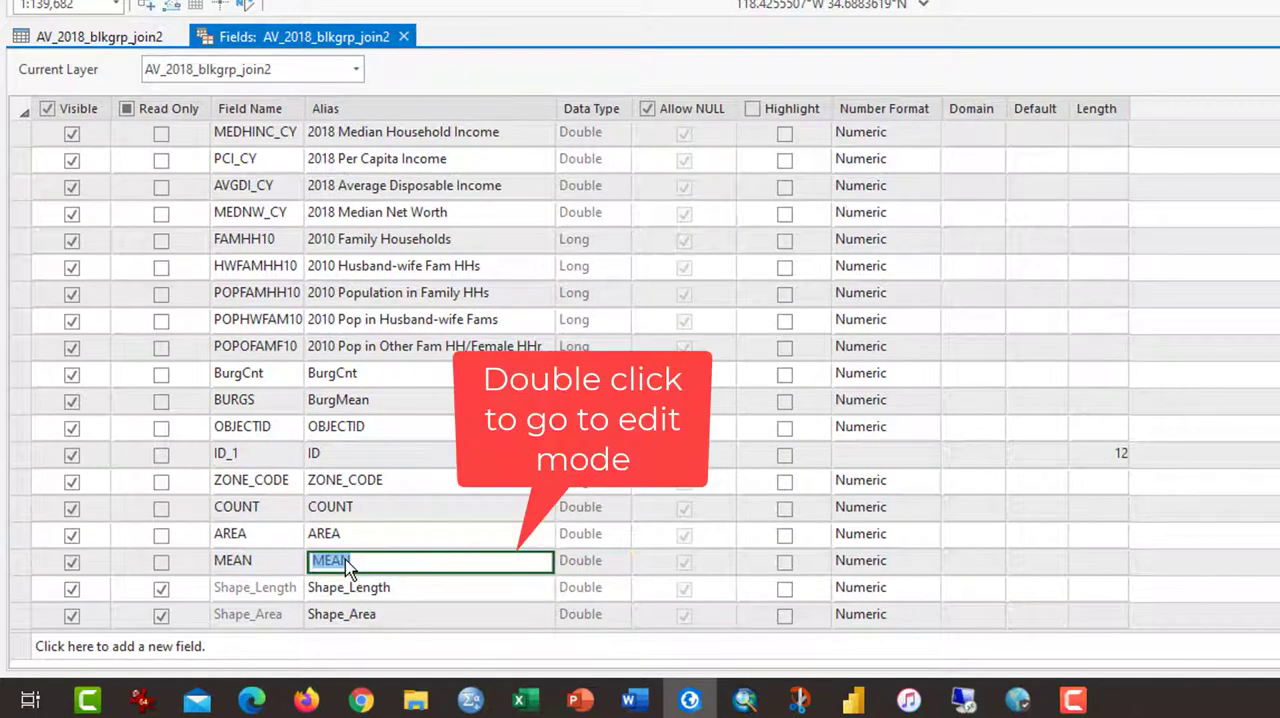
type("AG")
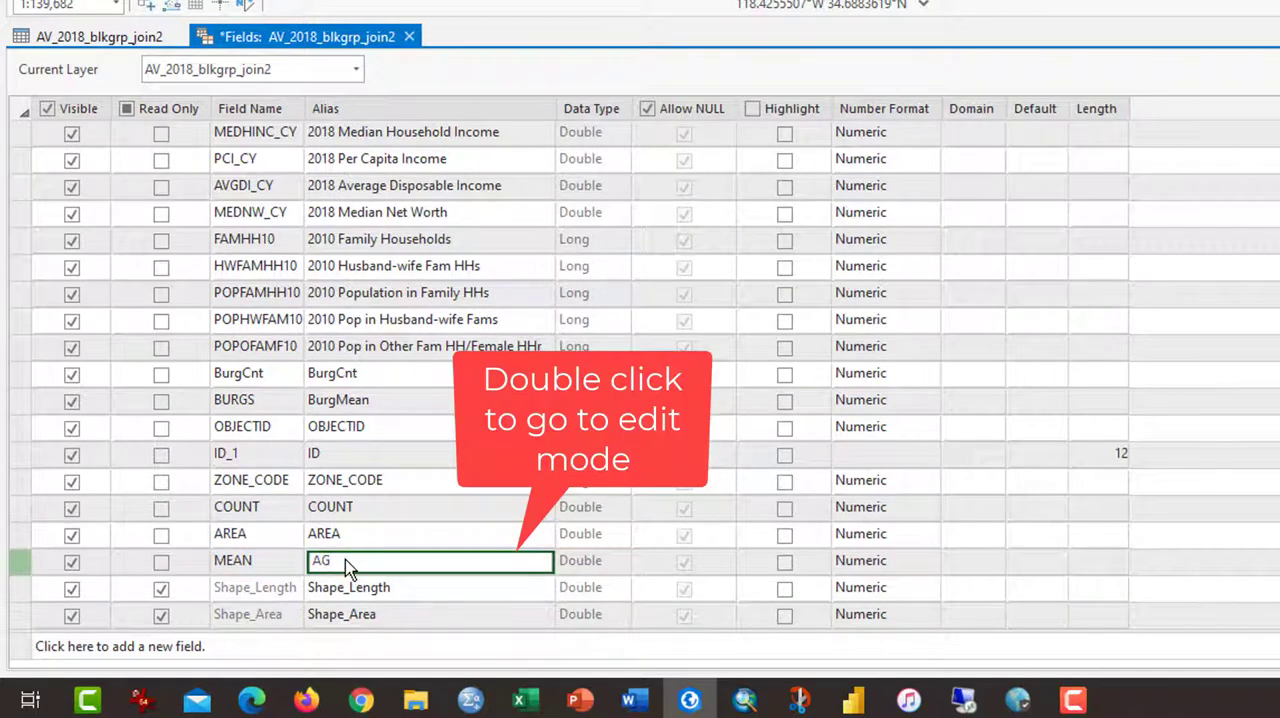
type("GASLT")
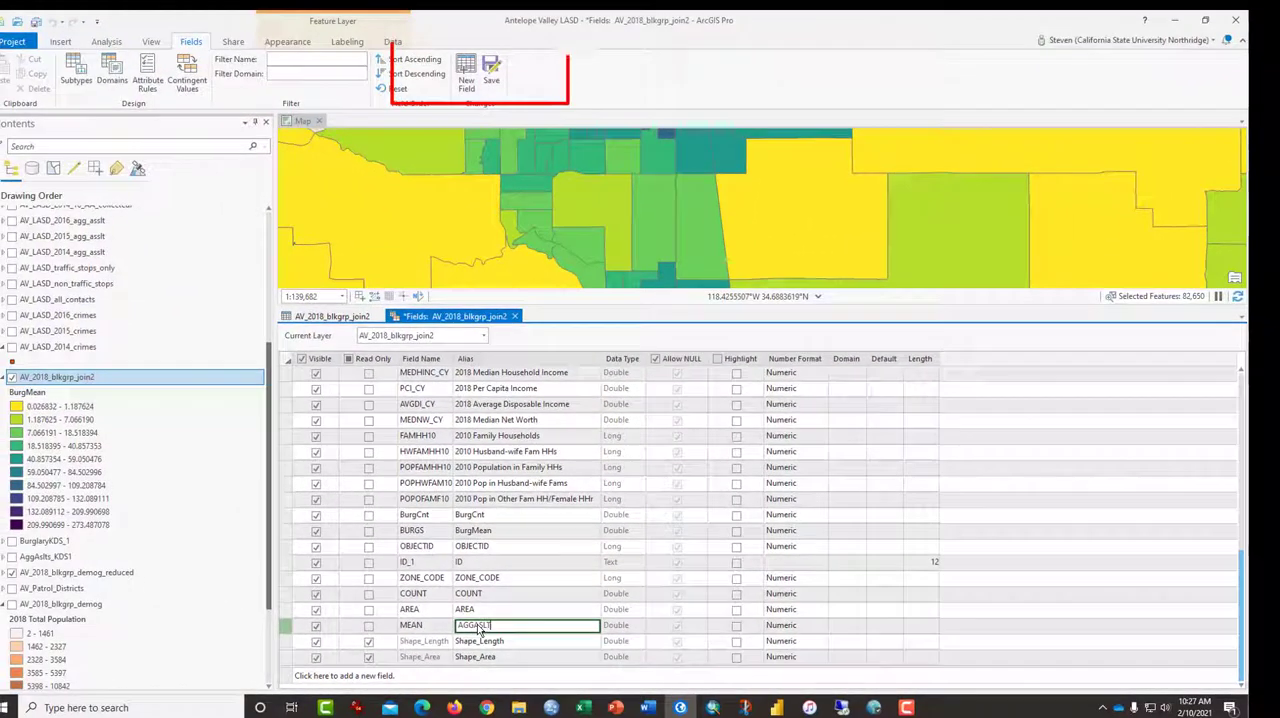
left_click(491, 70)
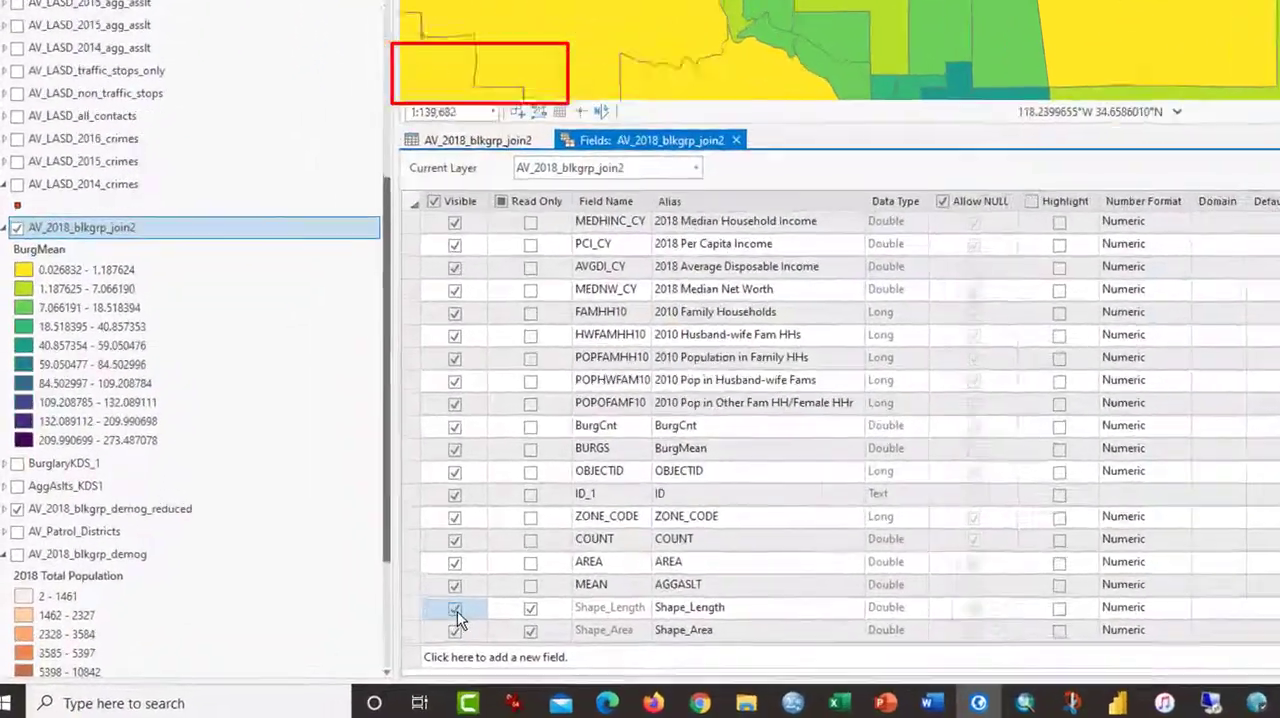
Make the Shape_Length, Shape_Area, AREA, ZONE_CODE, ID_1, OBJECTID and COUNT fields invisible, and save the field changes
left_click(455, 608)
left_click(456, 630)
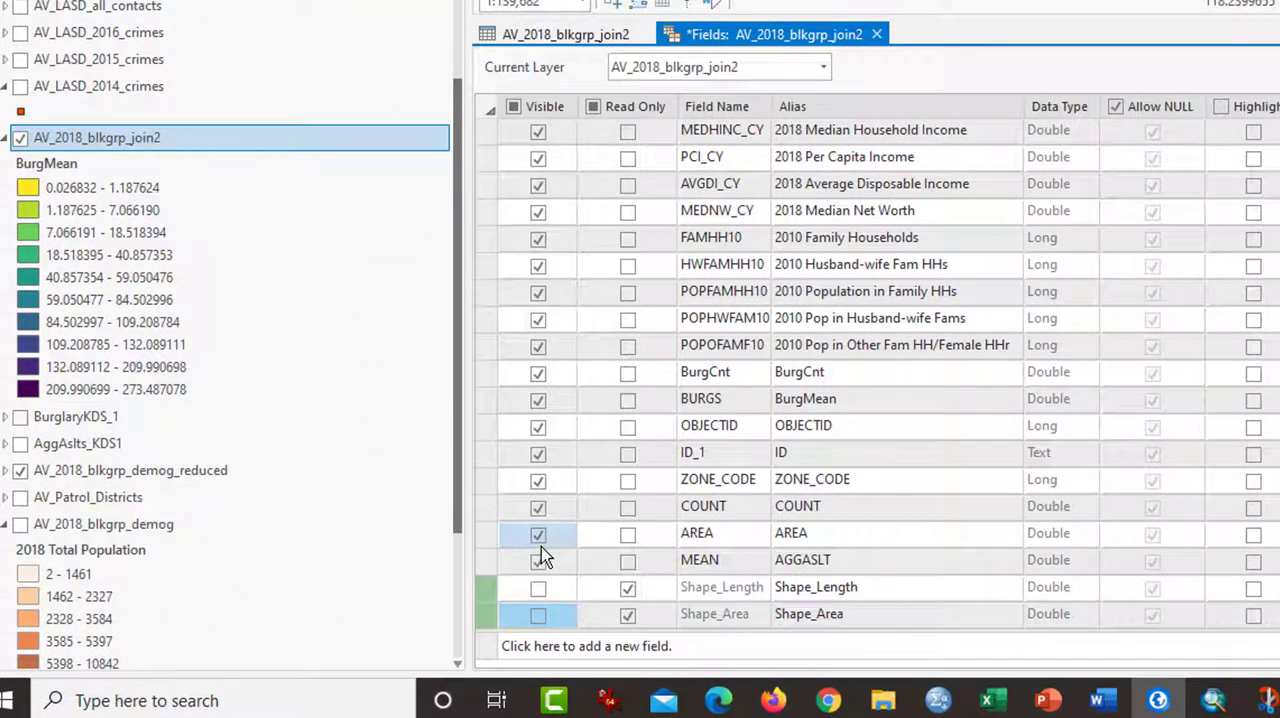
left_click(539, 534)
left_click(539, 481)
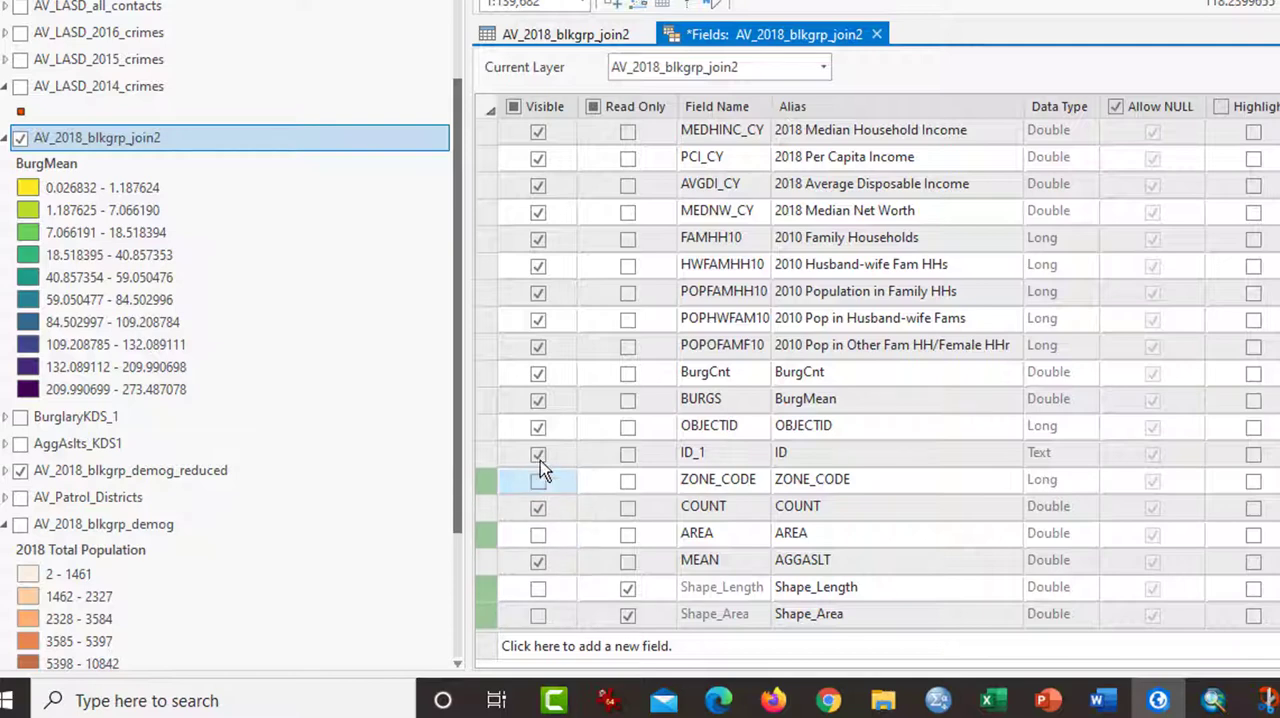
left_click(539, 454)
left_click(538, 427)
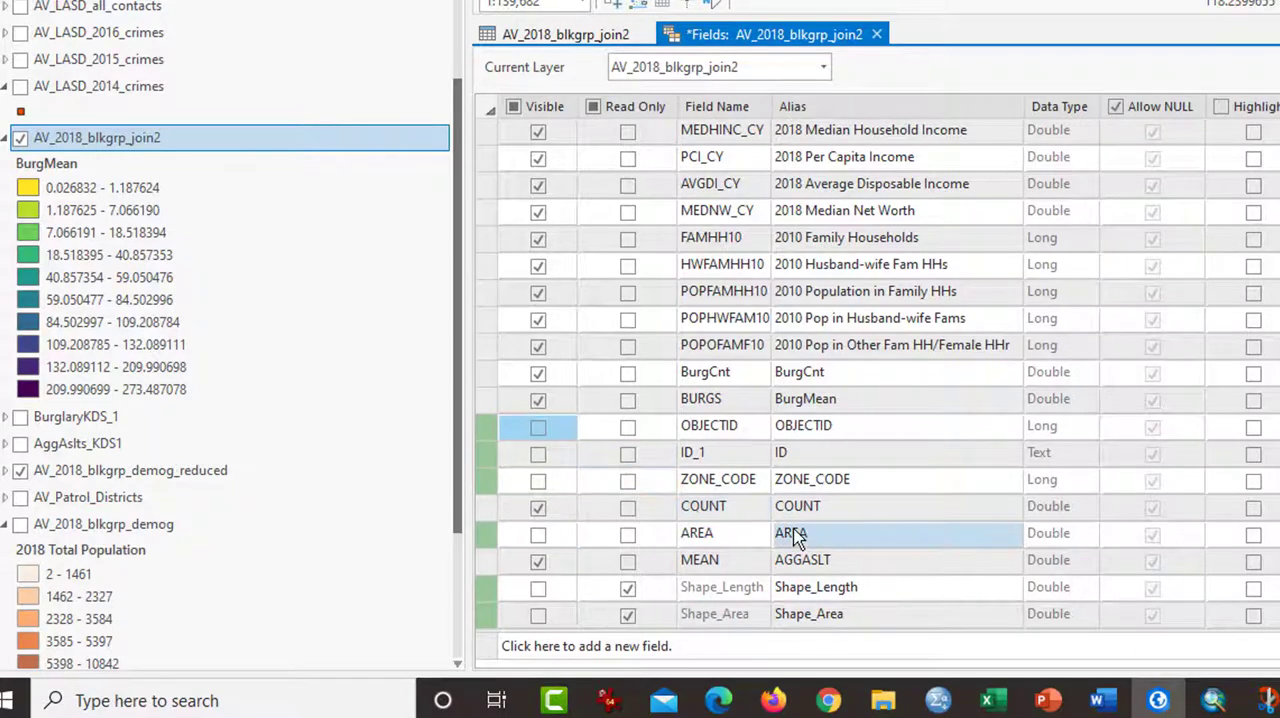
left_click(540, 509)
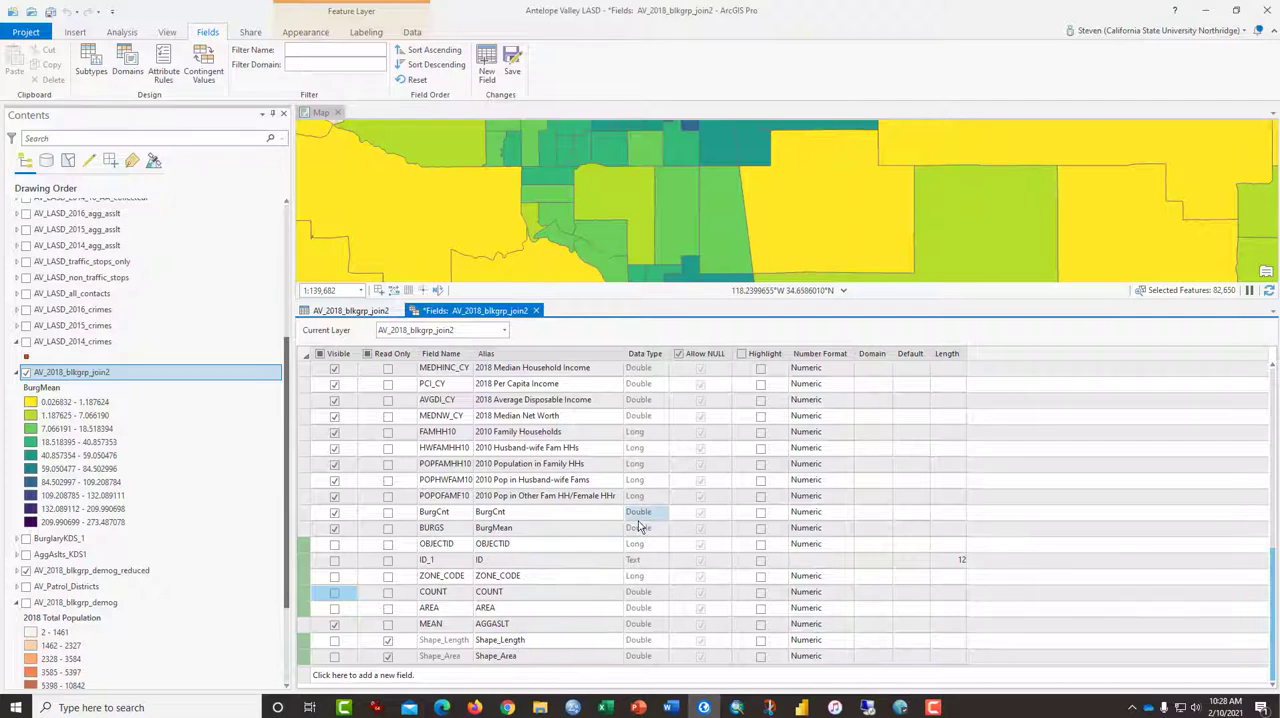
left_click(513, 64)
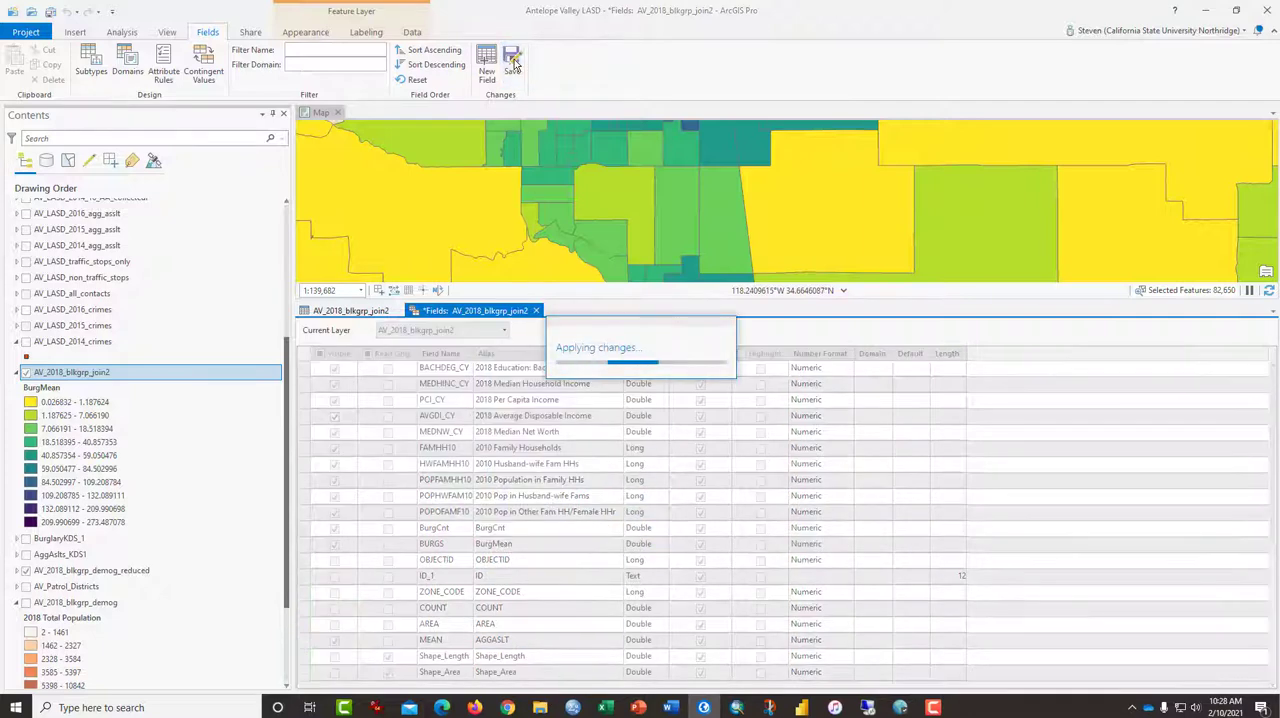
Return to the AV_2018_blkgrp_join2 attribute table and adjust the column boundary between BurgMean and AGGASLT
left_click(343, 312)
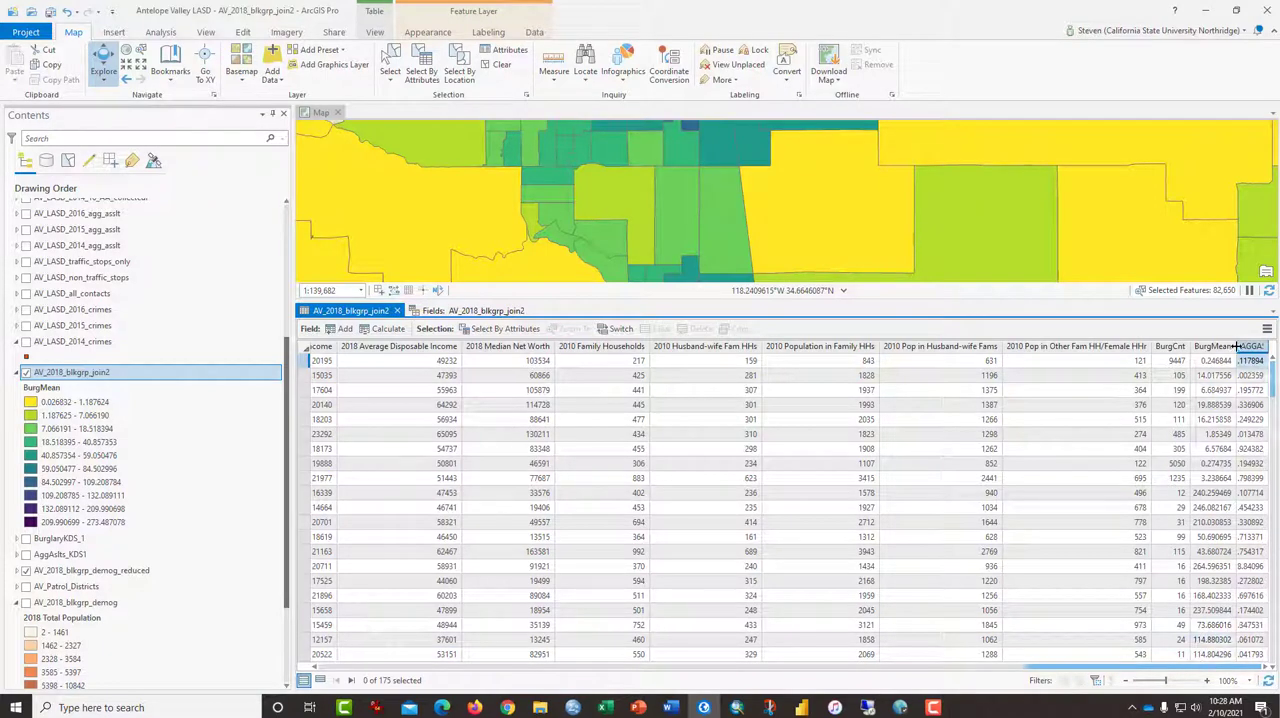
left_click_drag(1238, 349, 1232, 349)
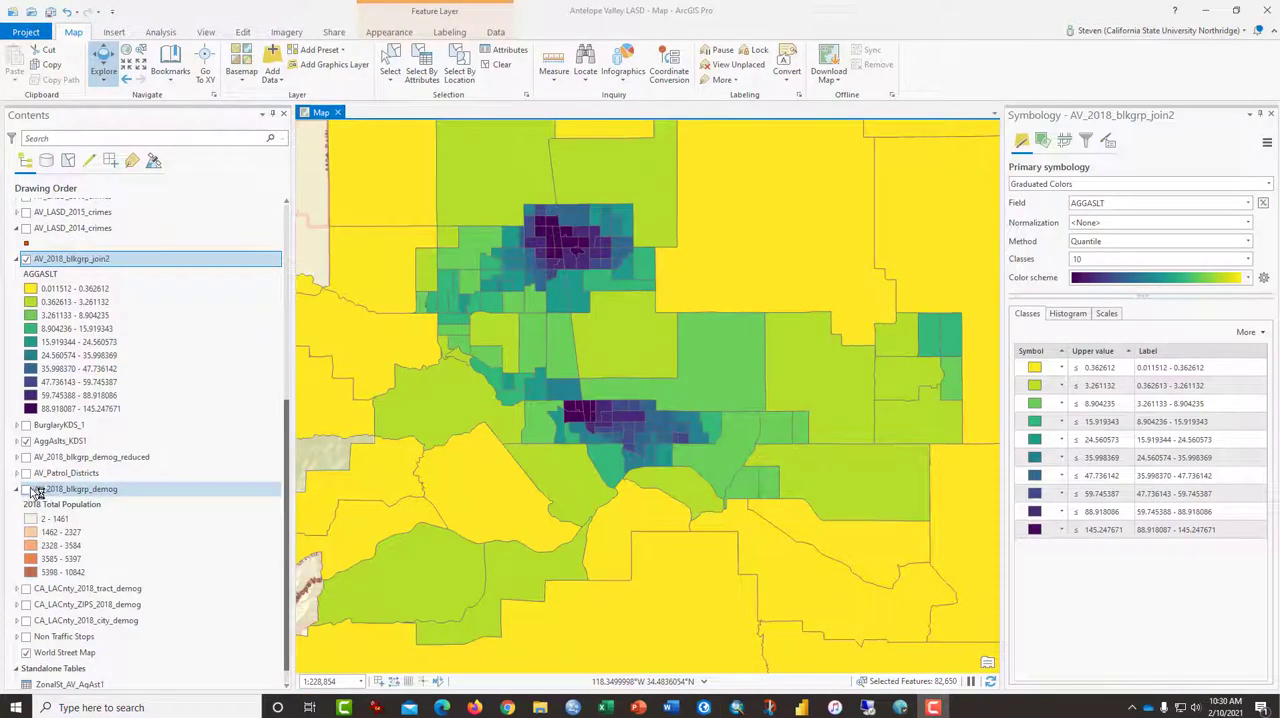
Compare the AggAslts_KDS1 surface with the AV_2018_blkgrp_join2 layer, leaving the block groups shown and the surface hidden
left_click(26, 441)
left_click(26, 259)
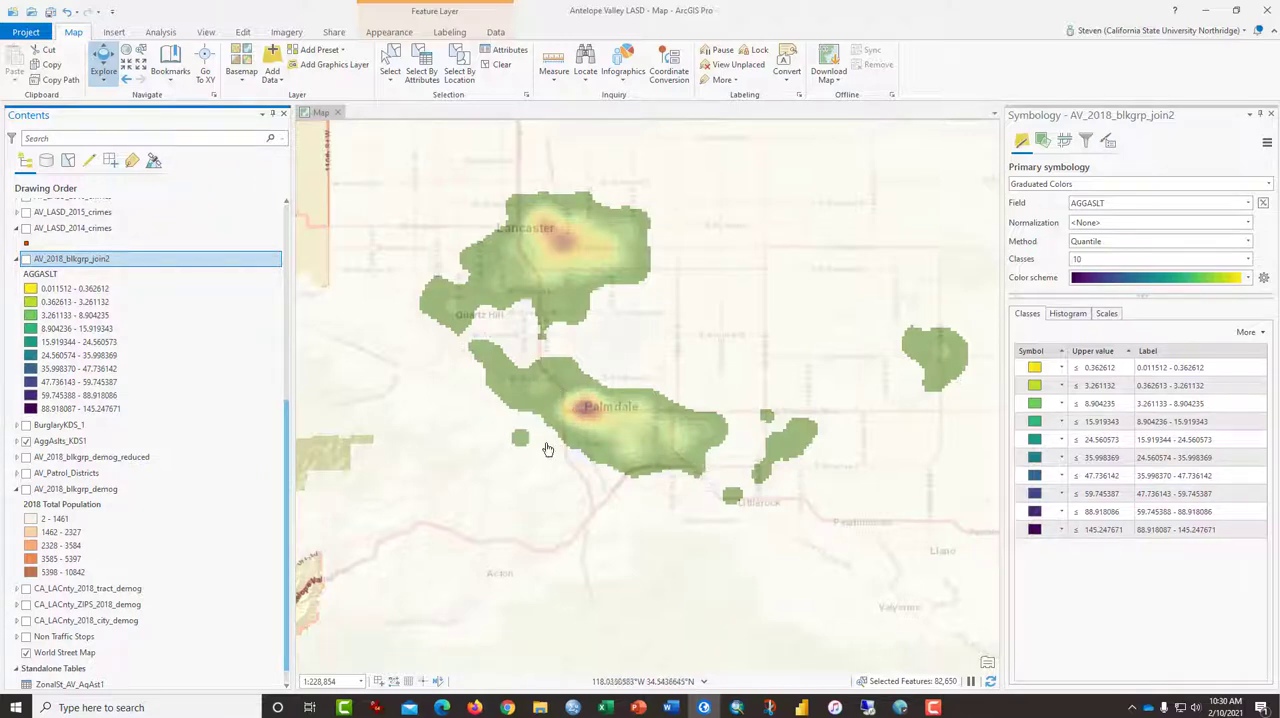
left_click(26, 260)
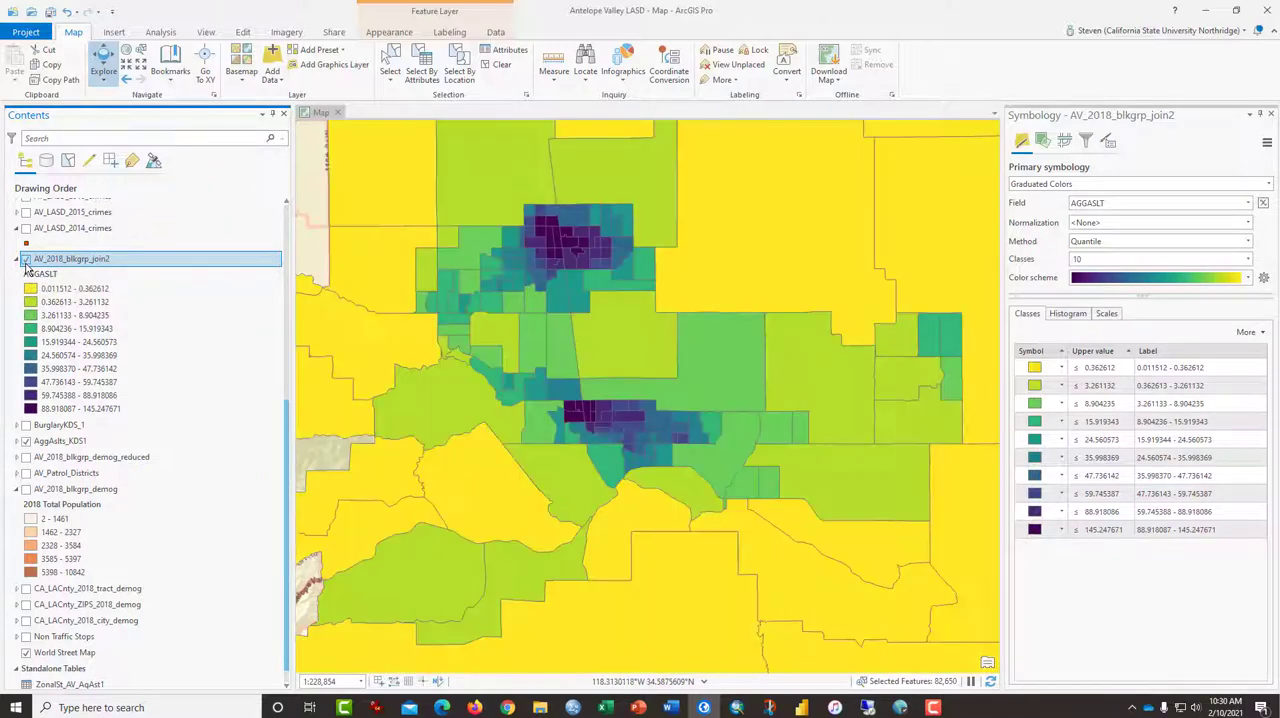
left_click(26, 441)
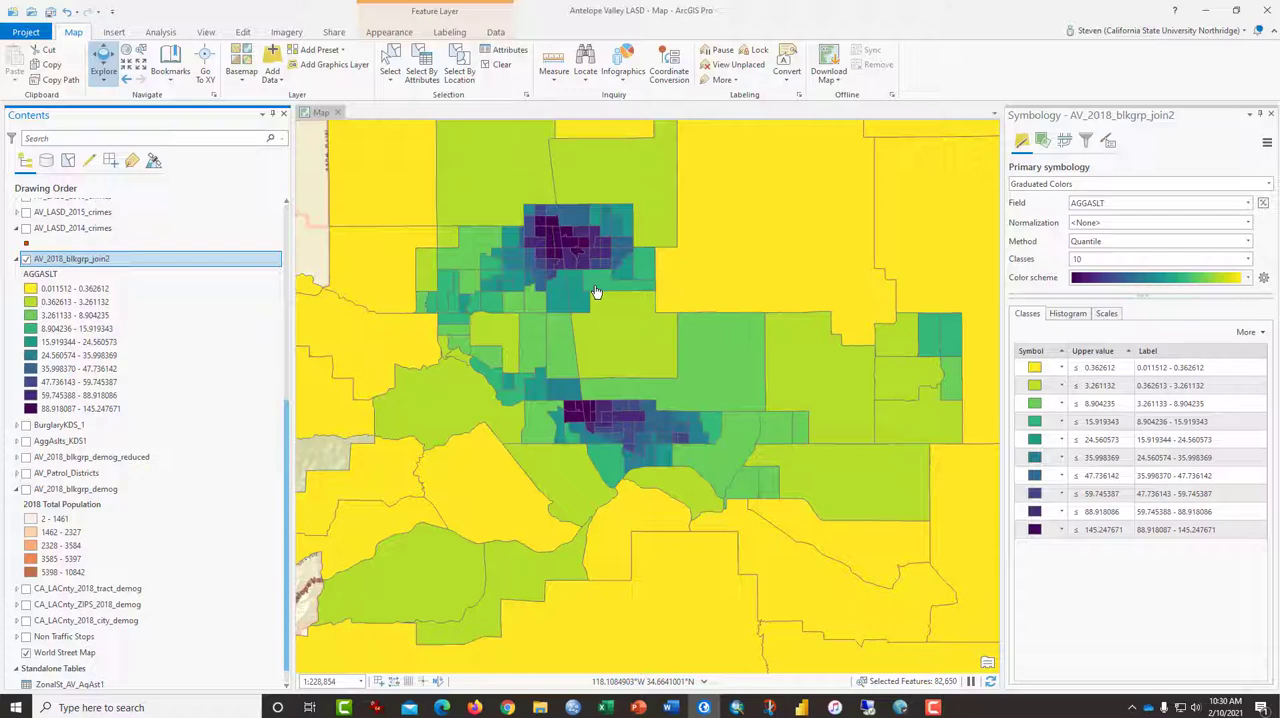
Open the AV_2018_blkgrp_join2 attribute table and examine the 2018 Population Density field
right_click(52, 262)
left_click(97, 322)
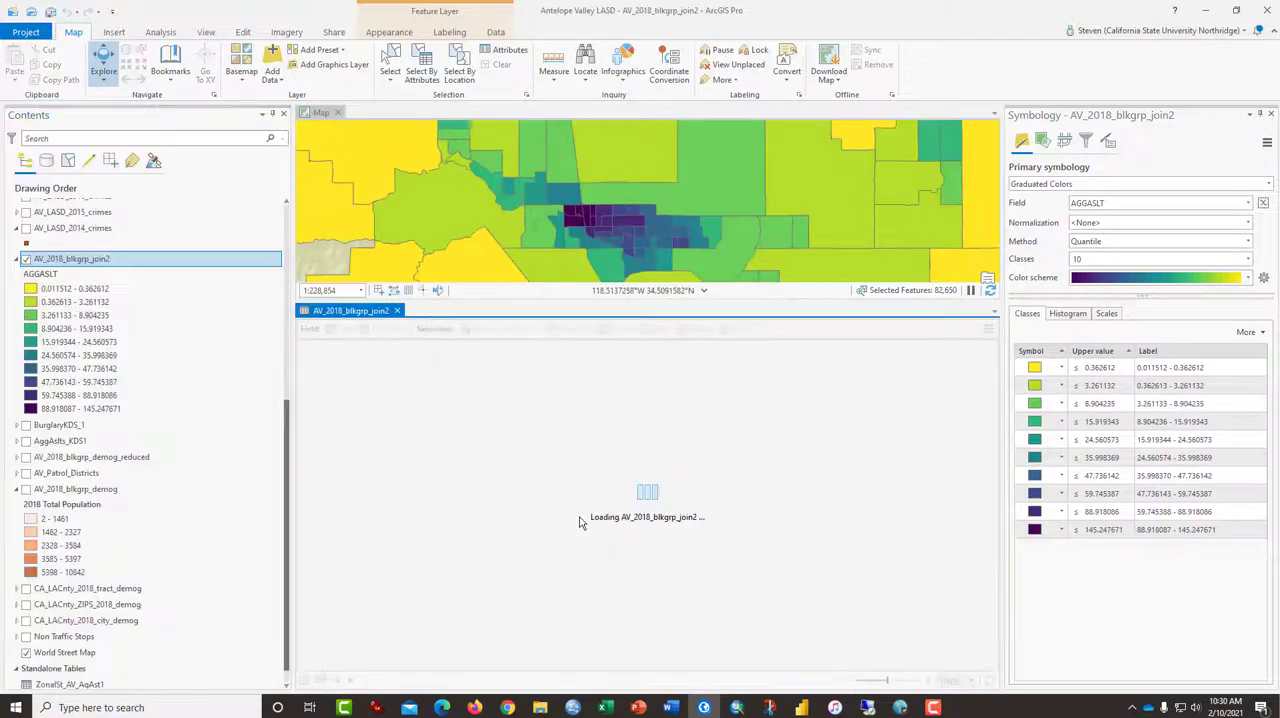
left_click_drag(405, 667, 440, 662)
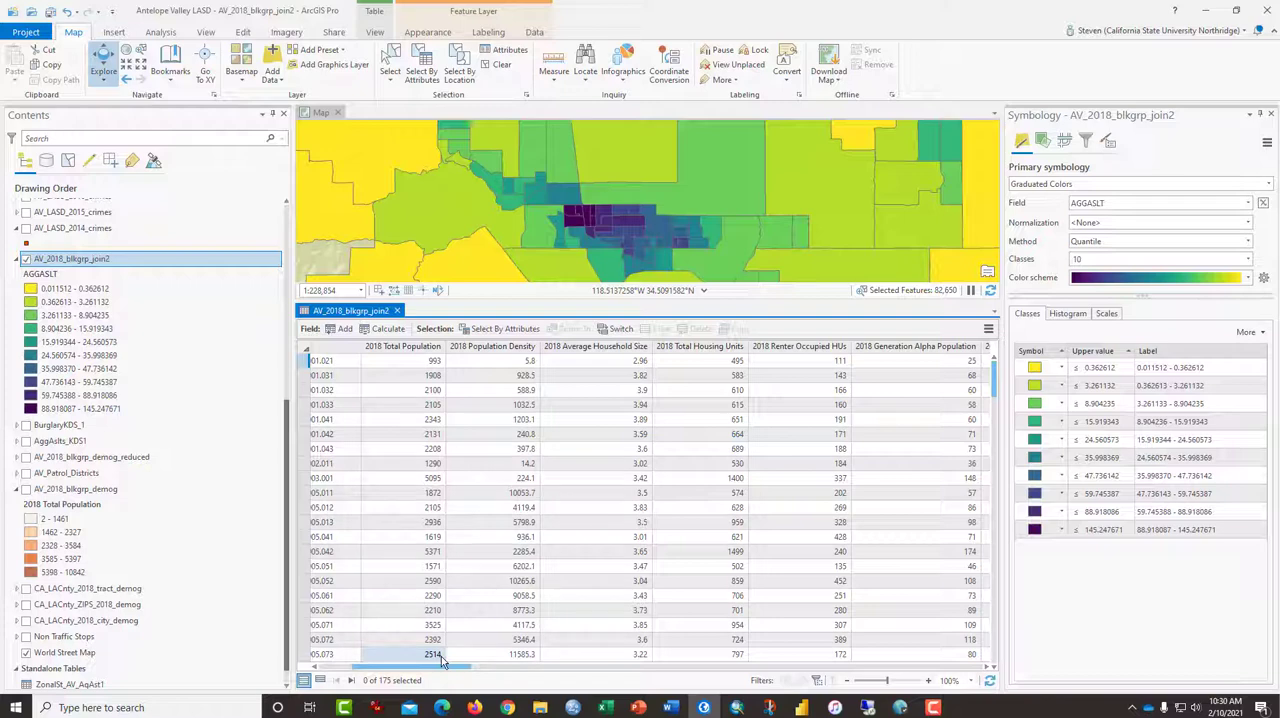
left_click(479, 348)
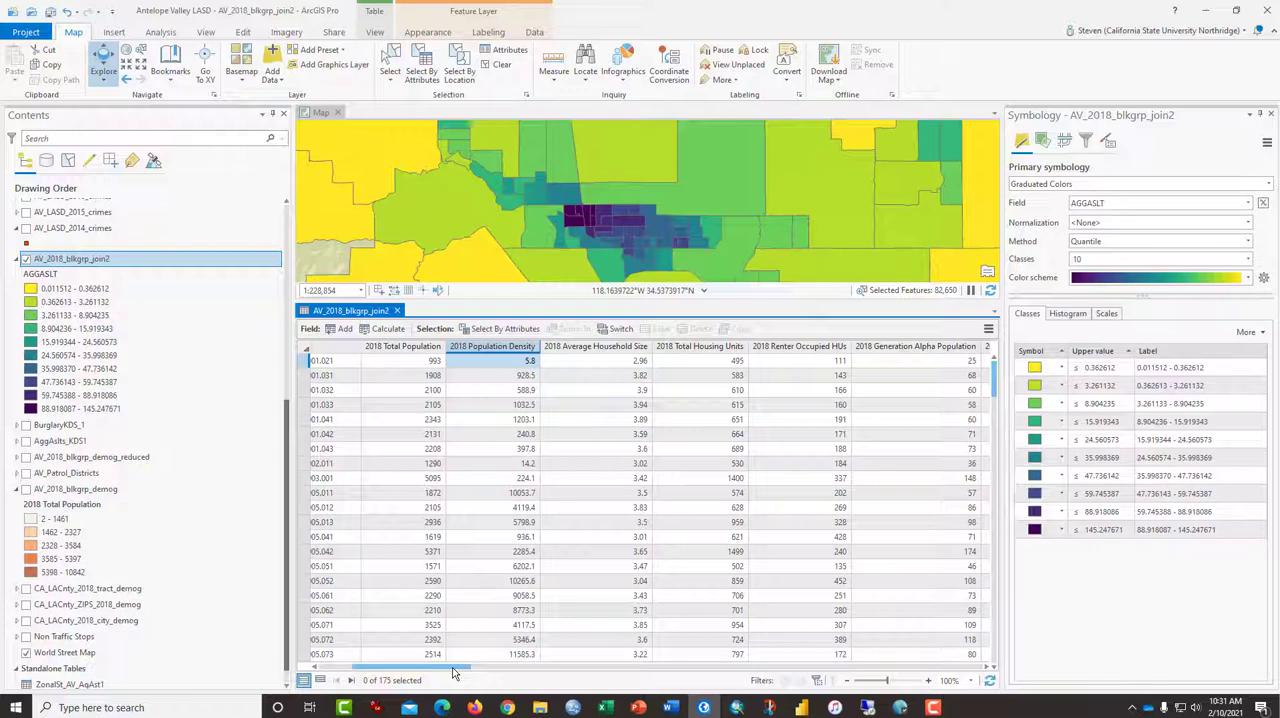
Chart the statistics of the 2018 Population Density field, inspect its skewness, and overlay the normal distribution curve
left_click_drag(452, 672, 460, 675)
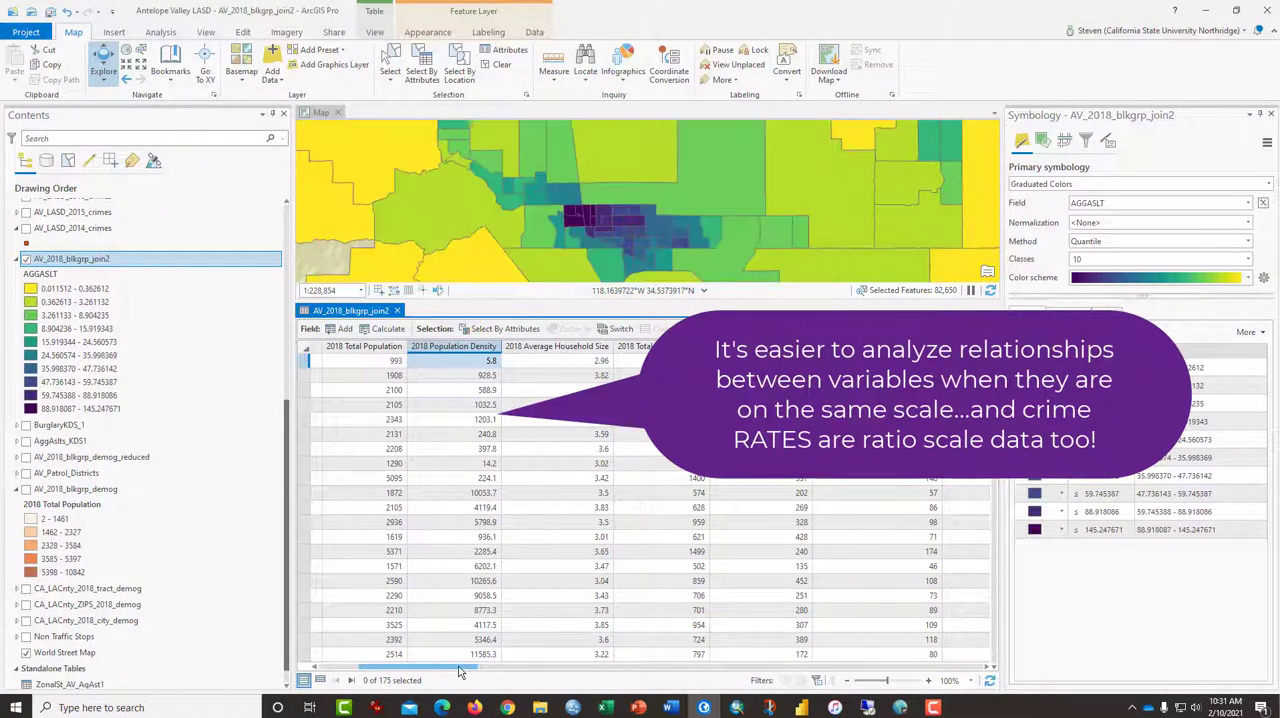
right_click(468, 348)
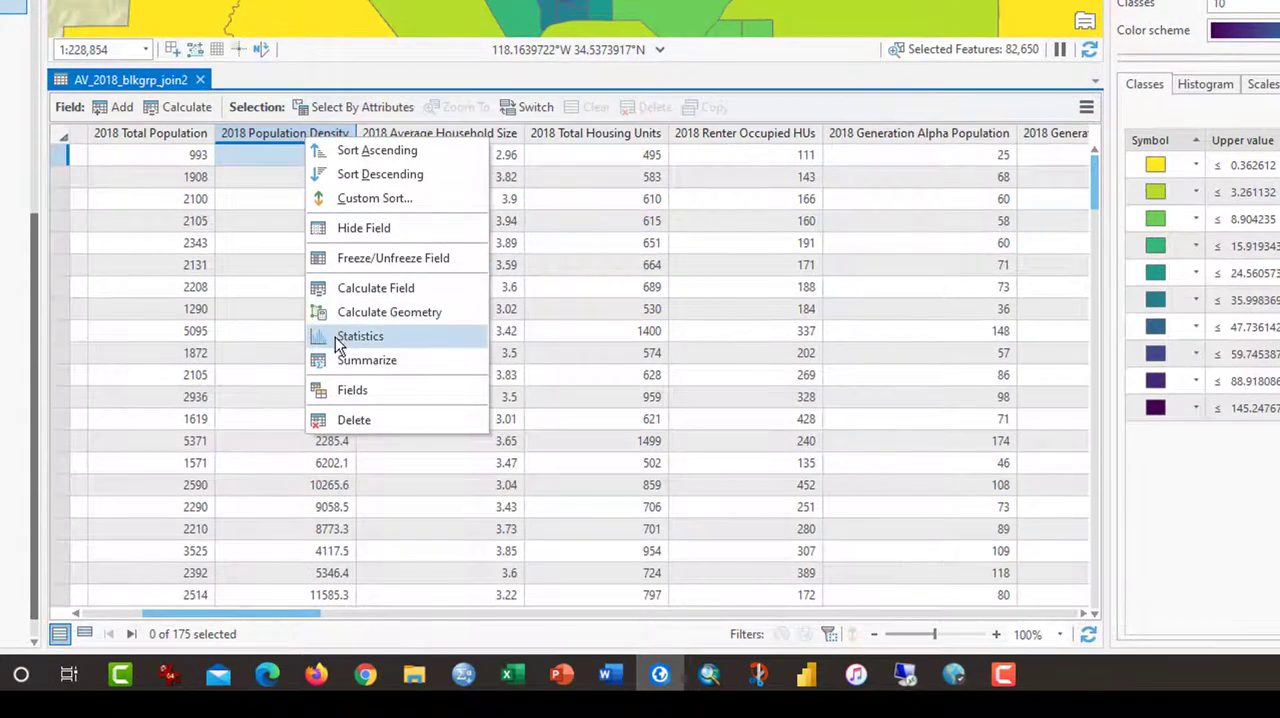
left_click(340, 345)
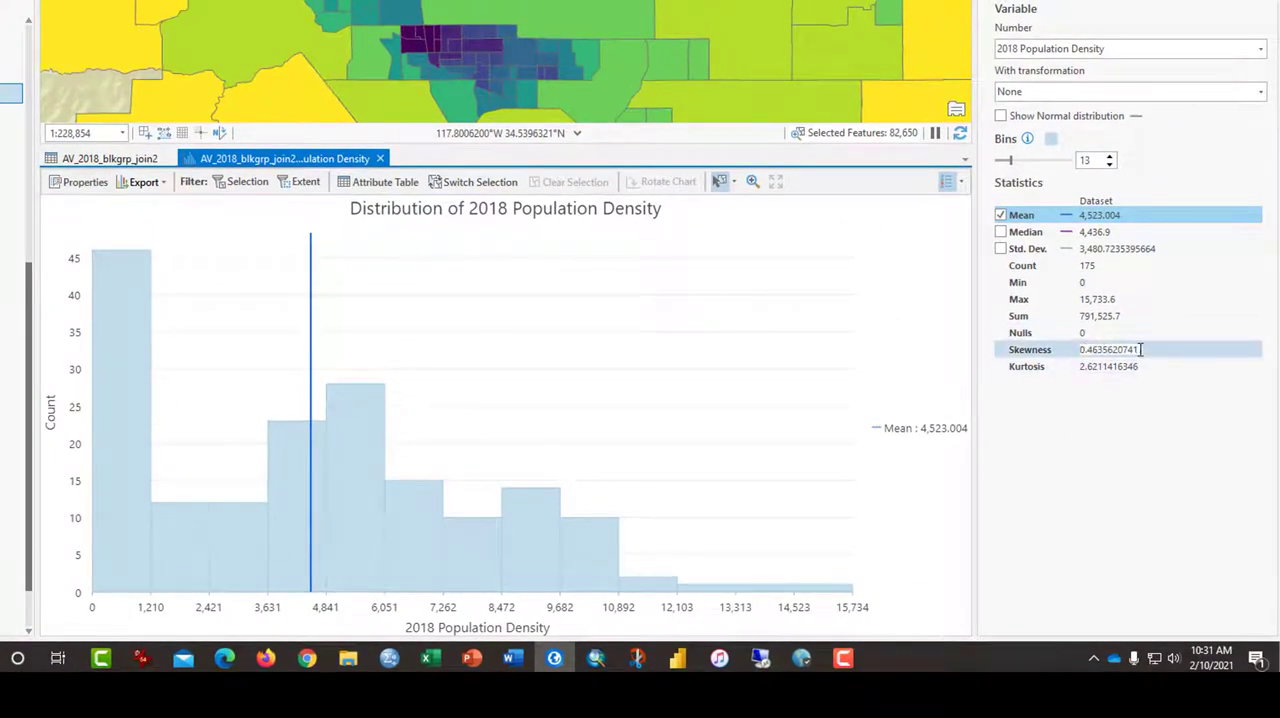
left_click_drag(1138, 350, 1082, 350)
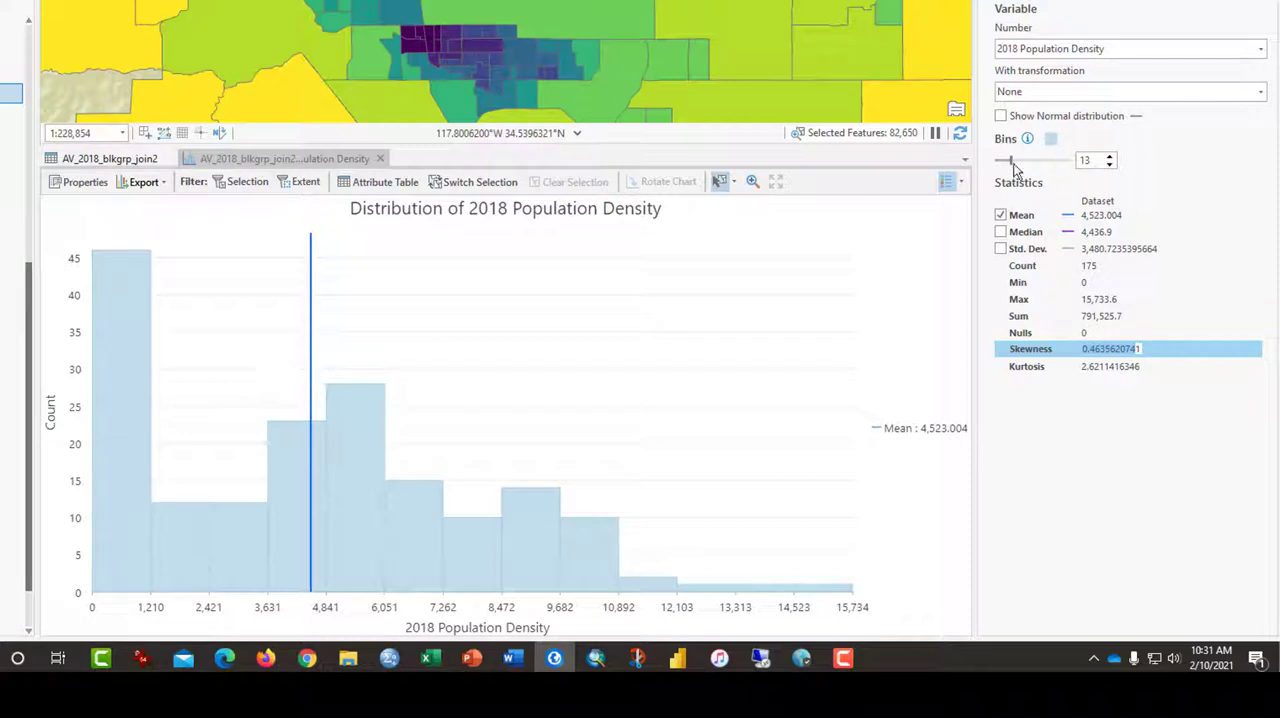
left_click(1000, 116)
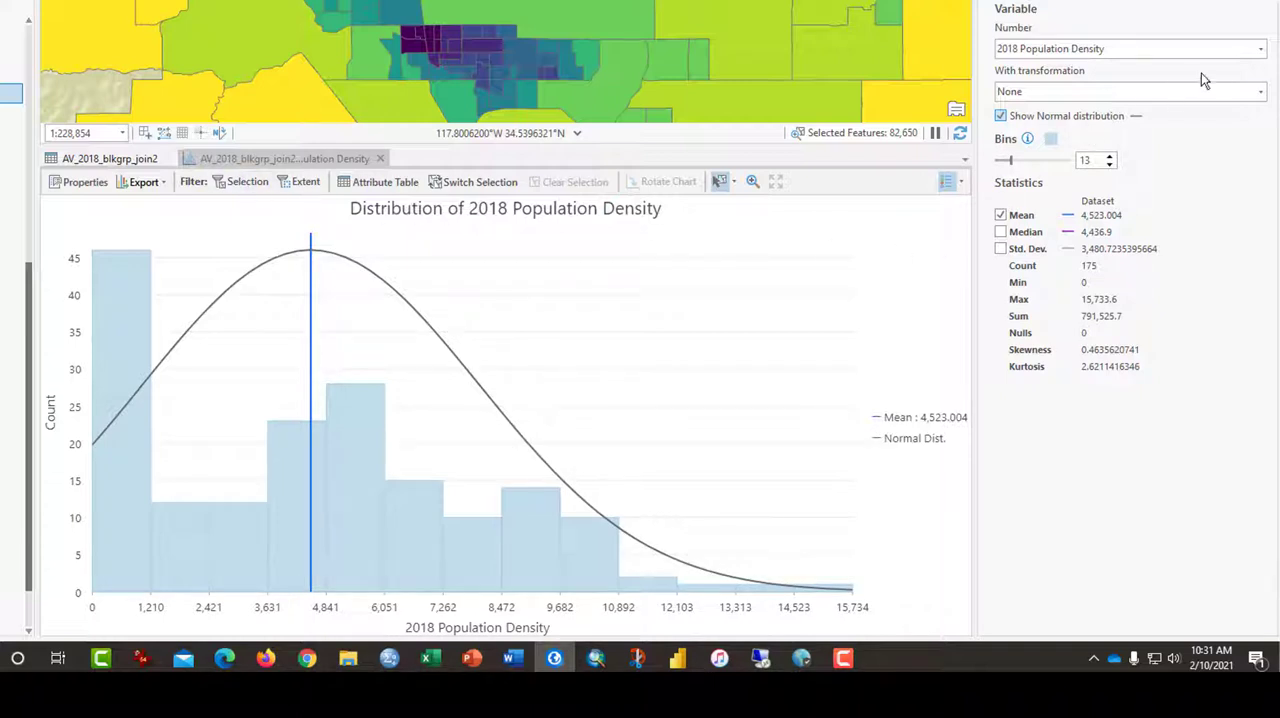
Switch the histogram variable to BurgMean and then to AGGASLT to examine the distribution and skewness of each crime field
left_click(1259, 57)
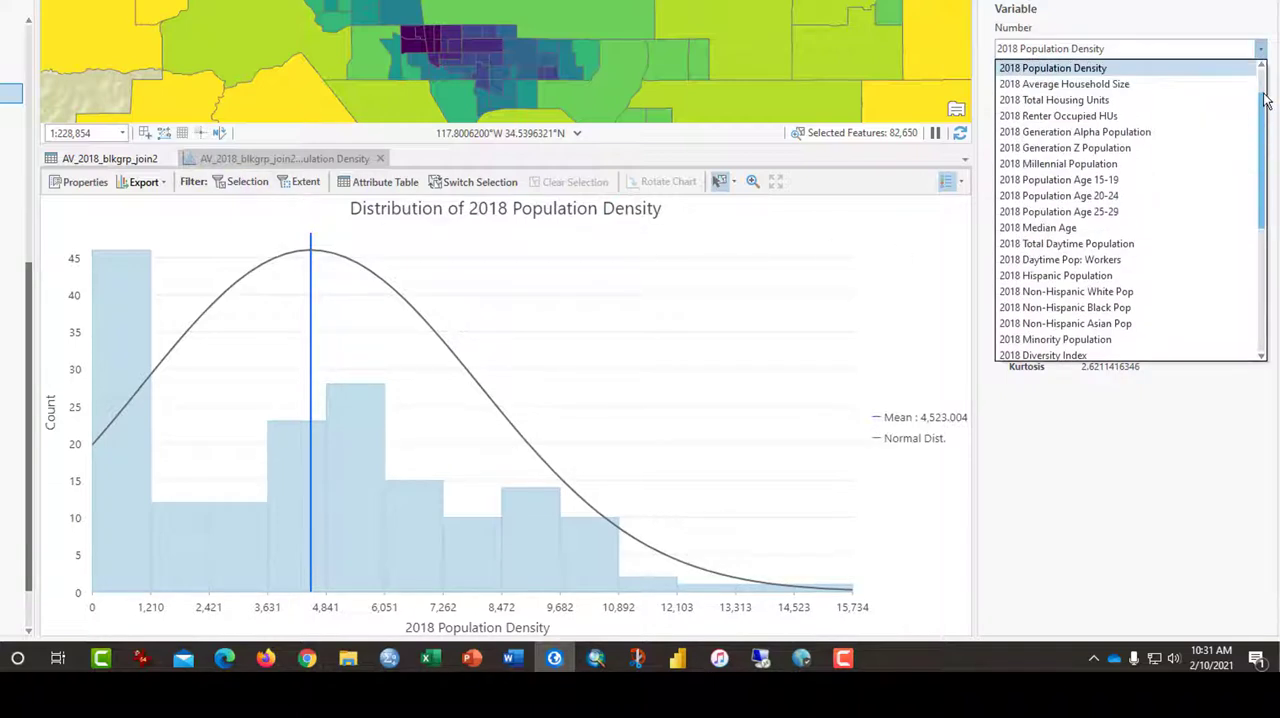
left_click_drag(1265, 97, 1250, 313)
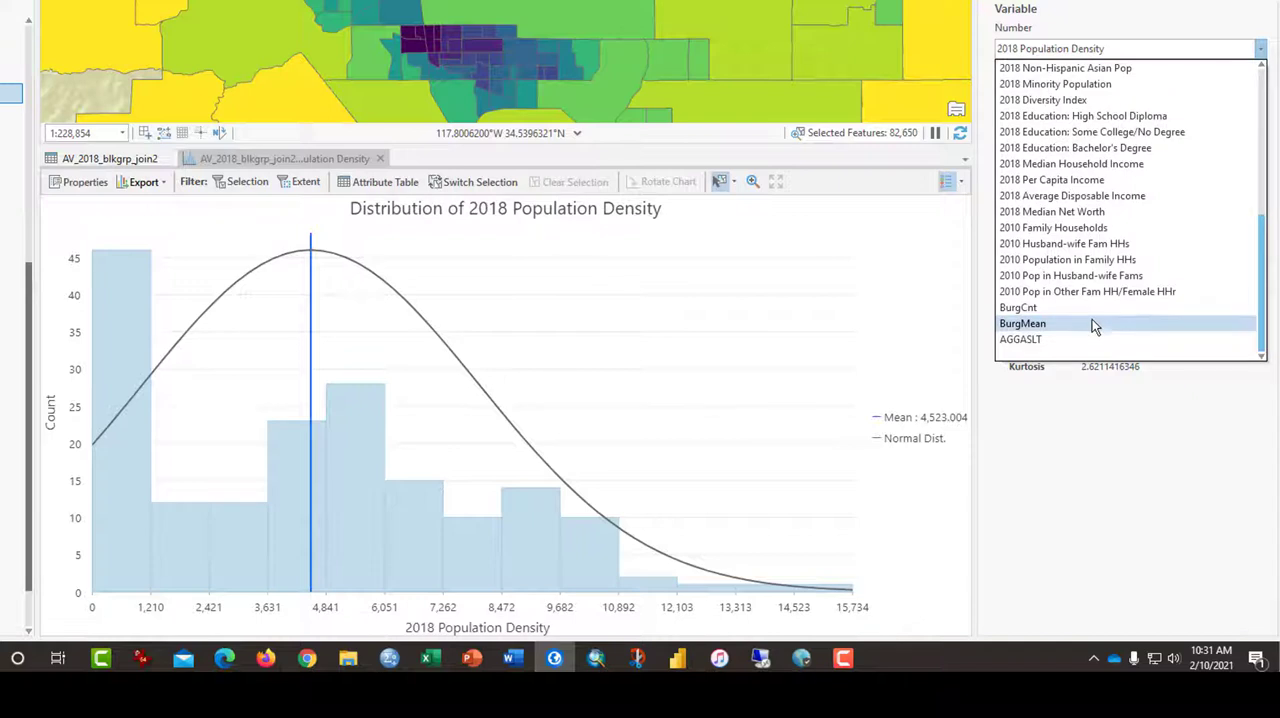
left_click(1092, 321)
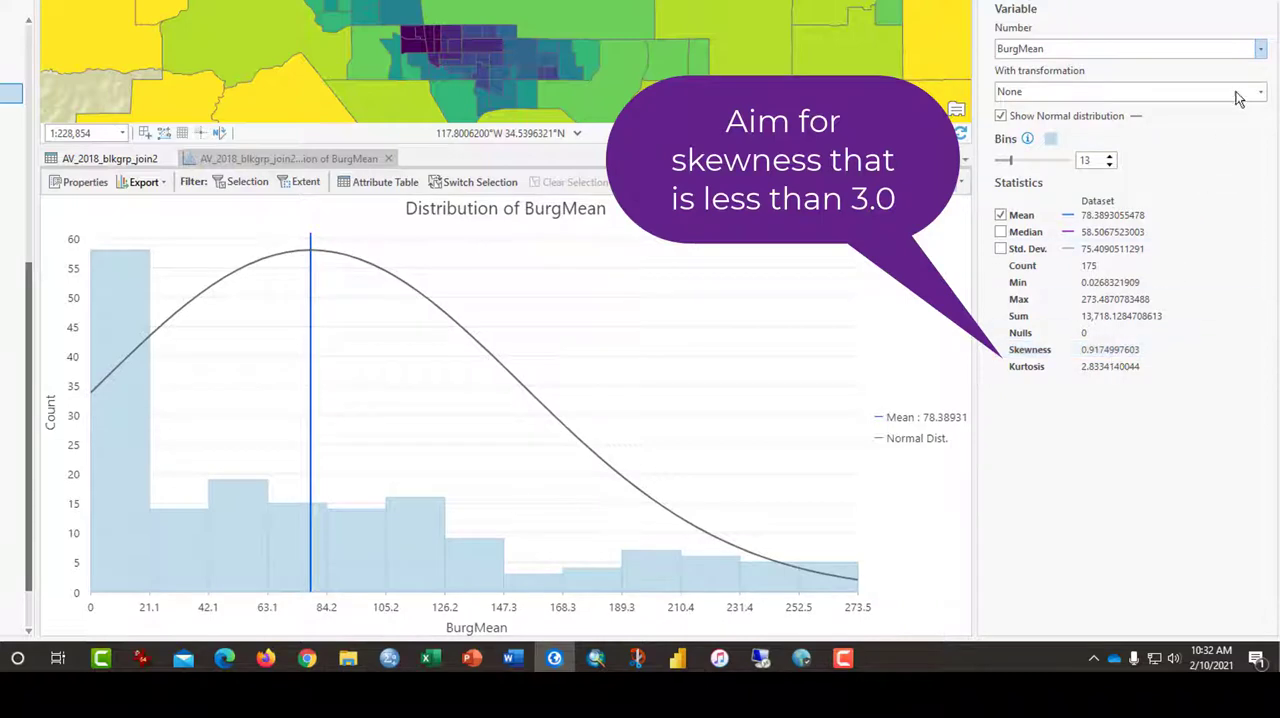
left_click(1261, 49)
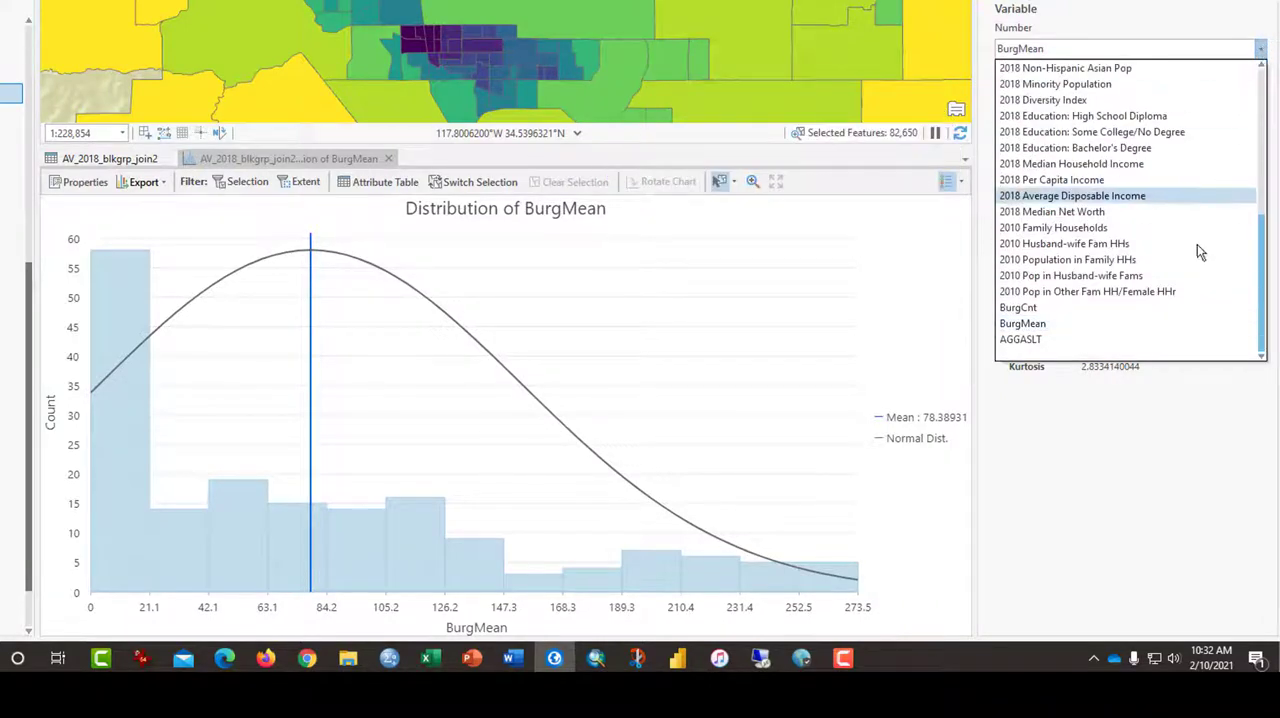
left_click(1031, 340)
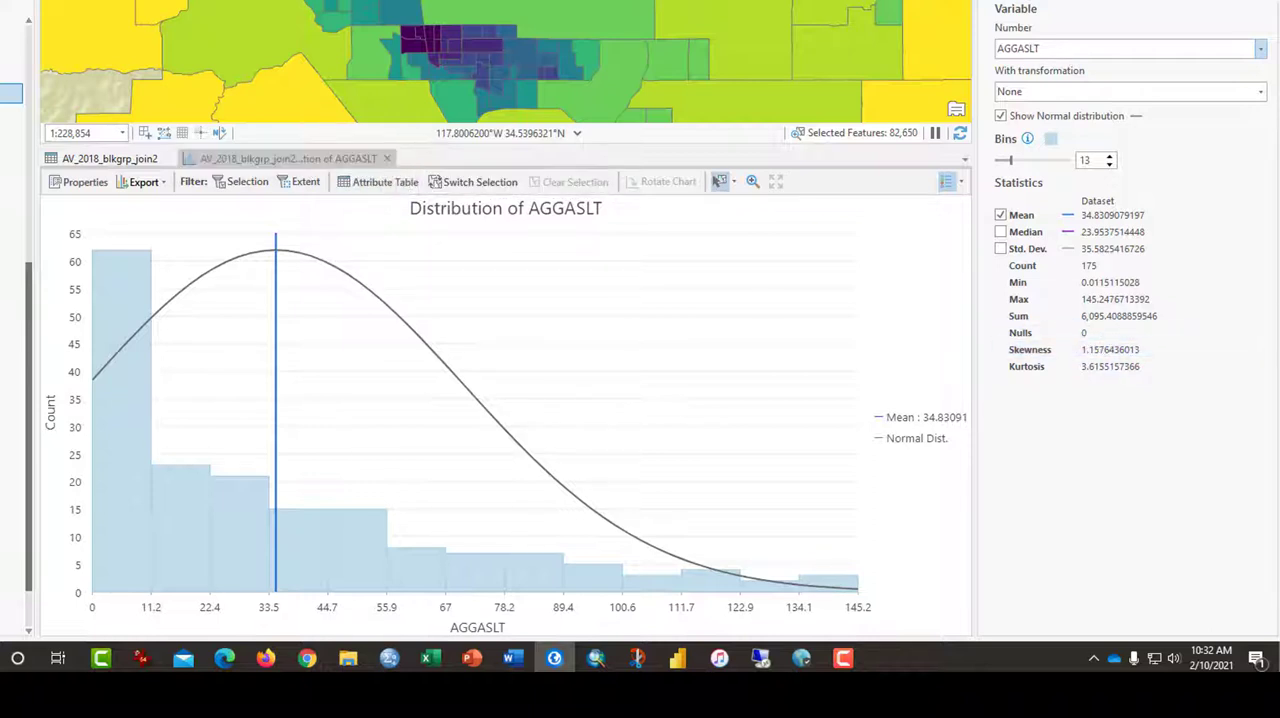
Return to the AV_2018_blkgrp_join2 attribute table and compare the 2018 Renter Occupied HUs values with 2018 Total Housing Units
left_click(110, 158)
scroll(277, 623, "right", 2)
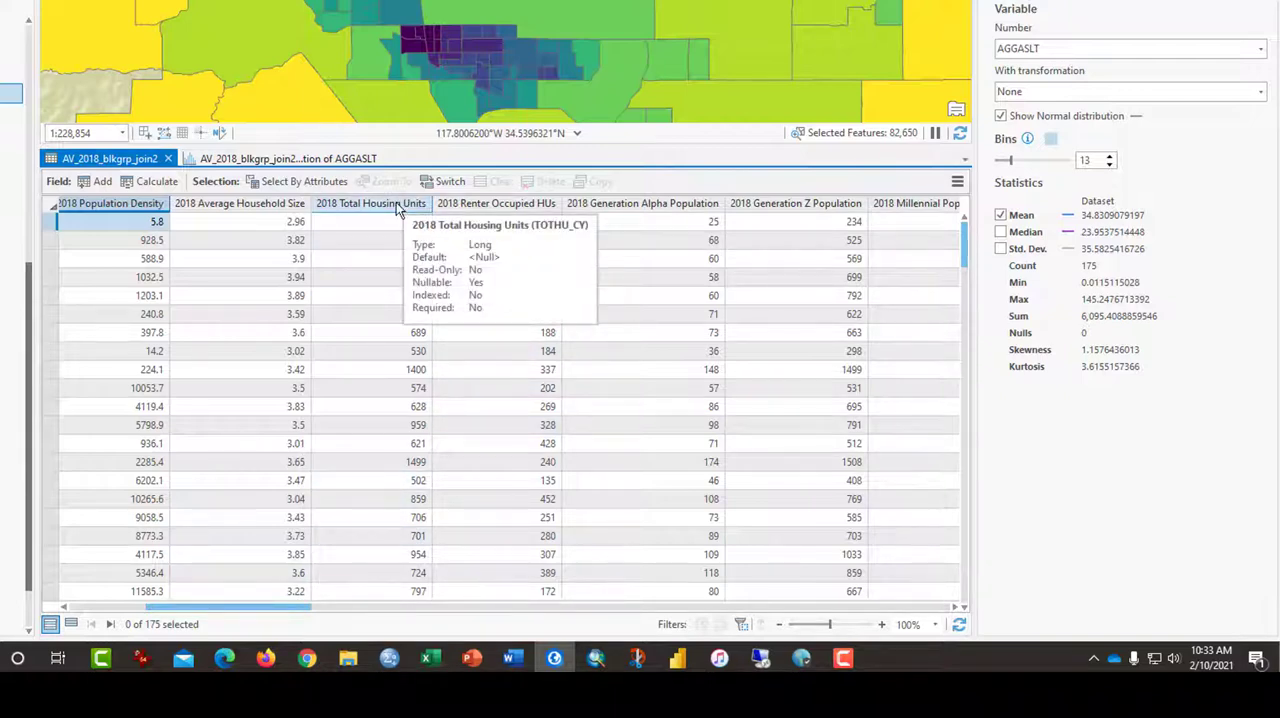
left_click(492, 220)
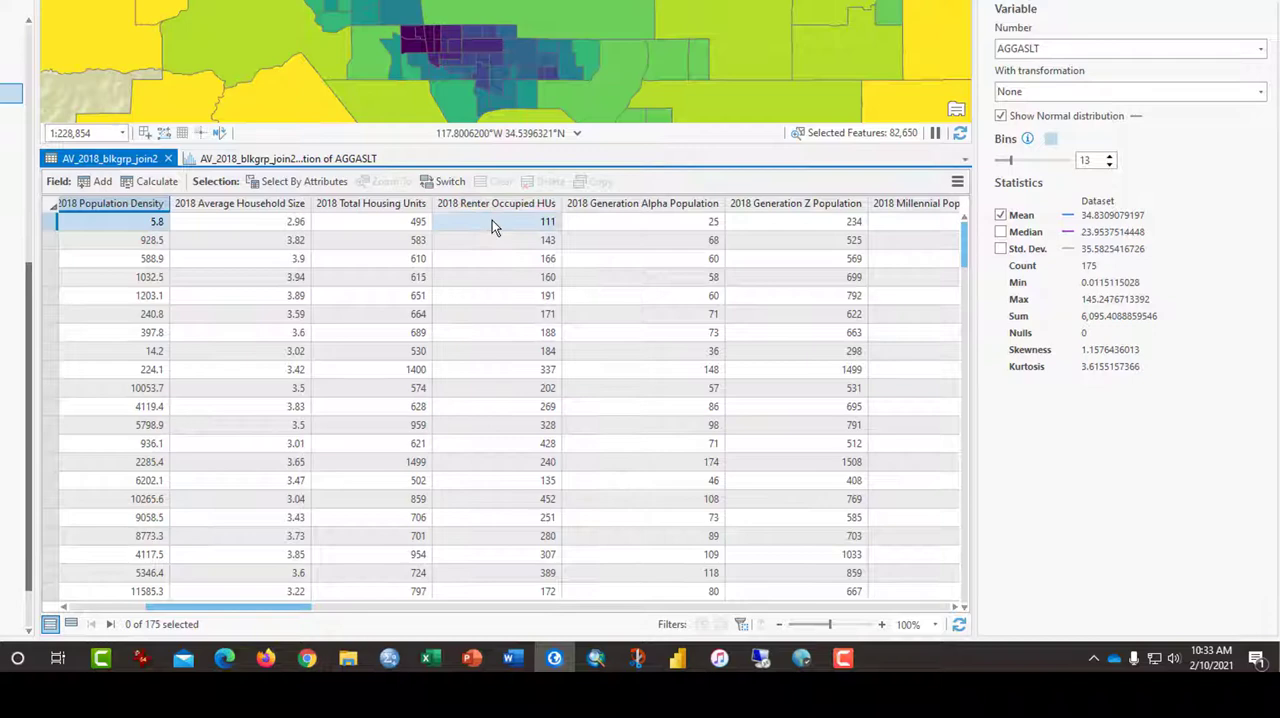
left_click(395, 222)
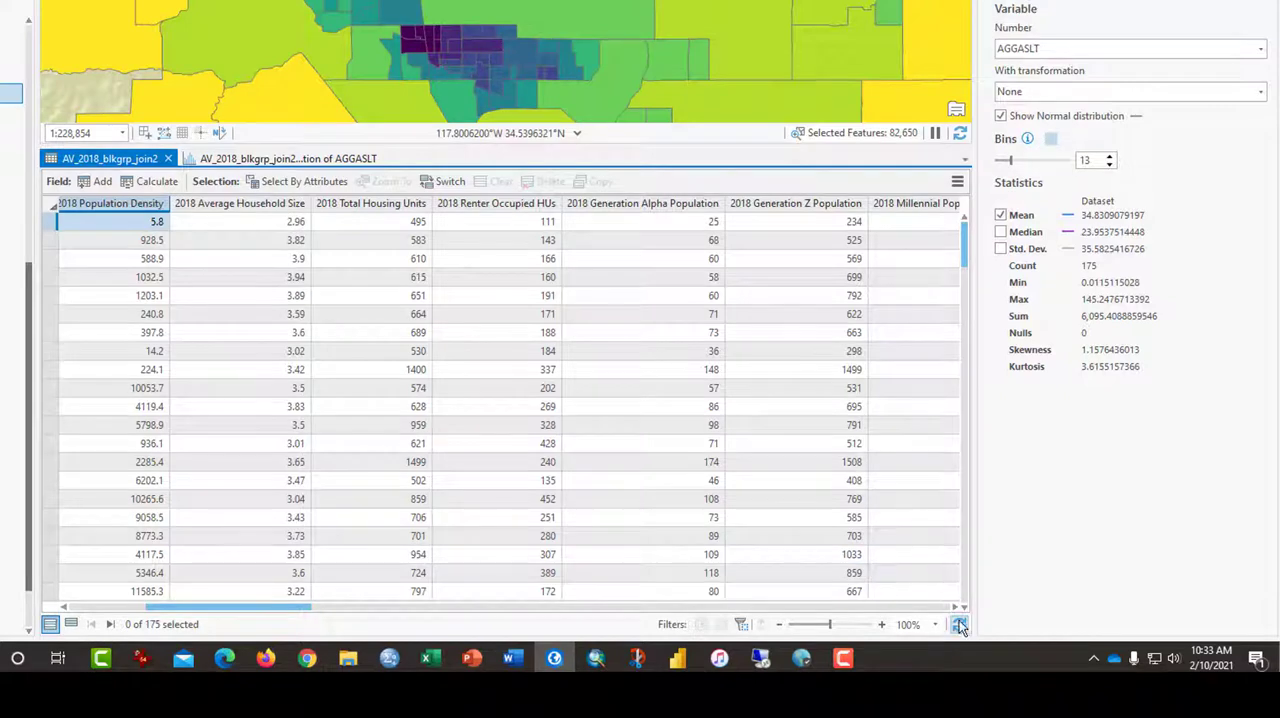
Examine the generation, age group, daytime population, ethnicity, diversity, education and income fields across the attribute table
left_click_drag(955, 609, 955, 609)
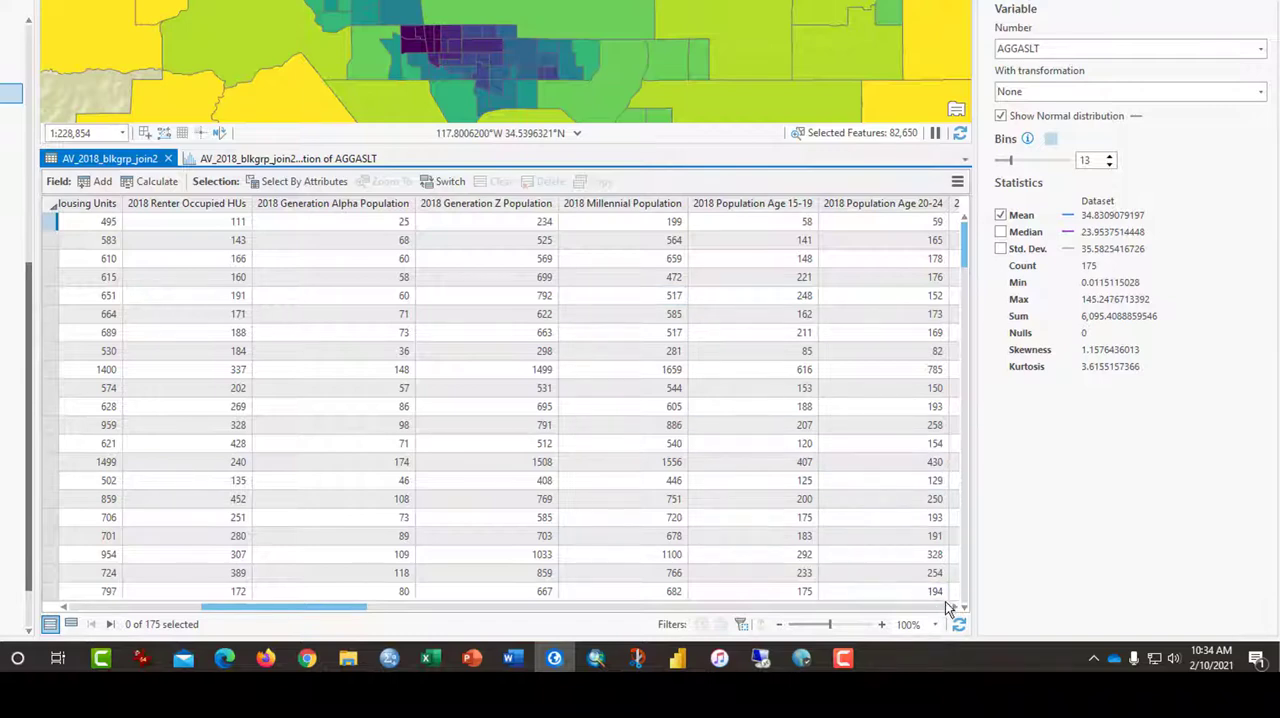
left_click_drag(955, 606, 955, 606)
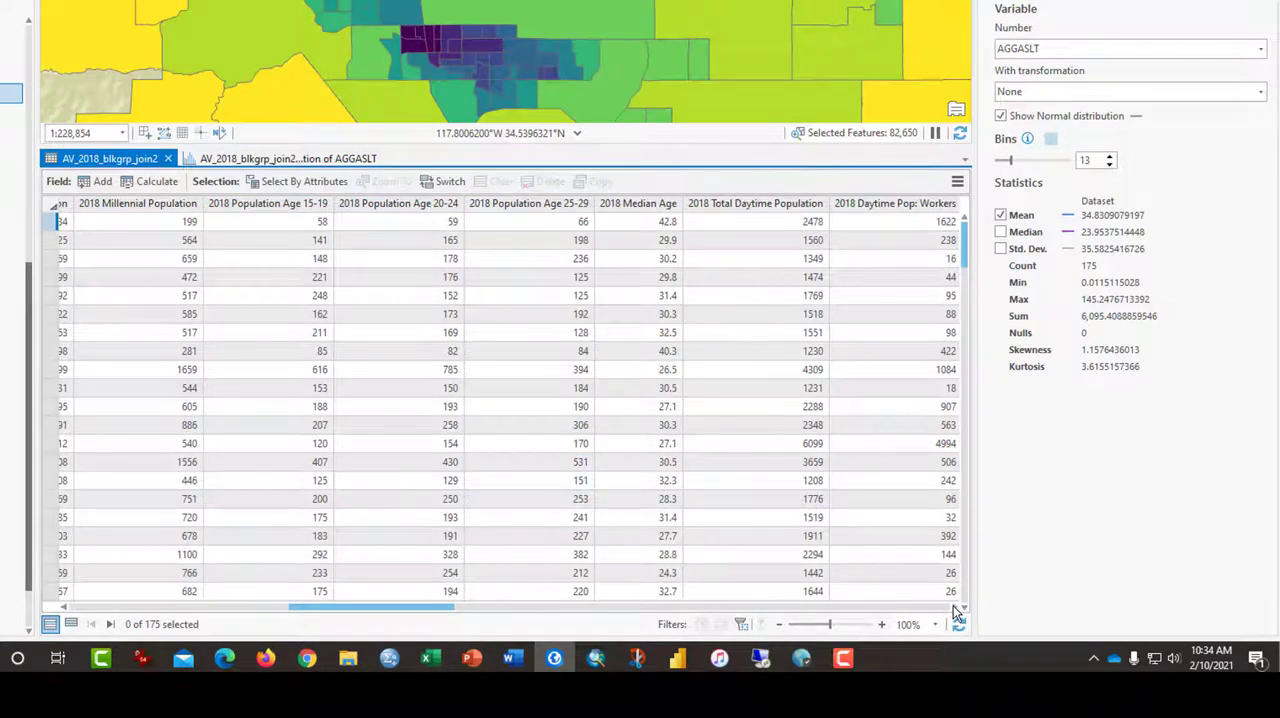
left_click_drag(955, 606, 955, 606)
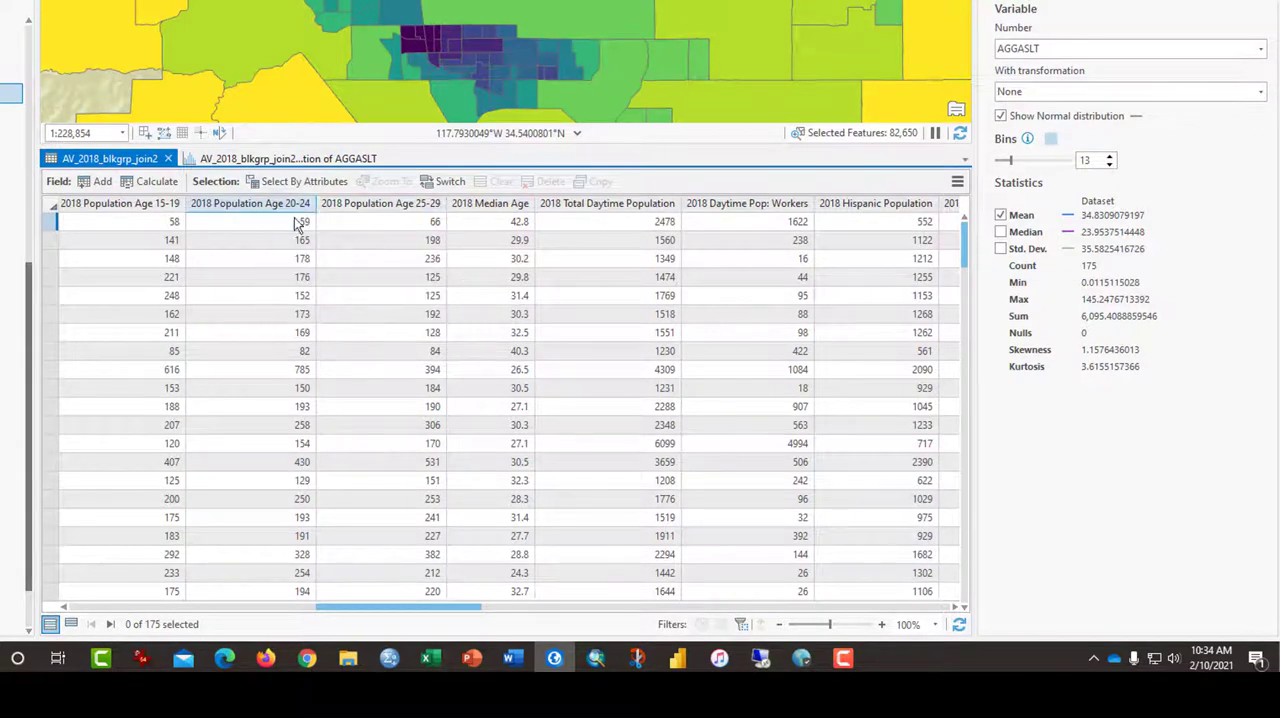
left_click_drag(468, 604, 551, 604)
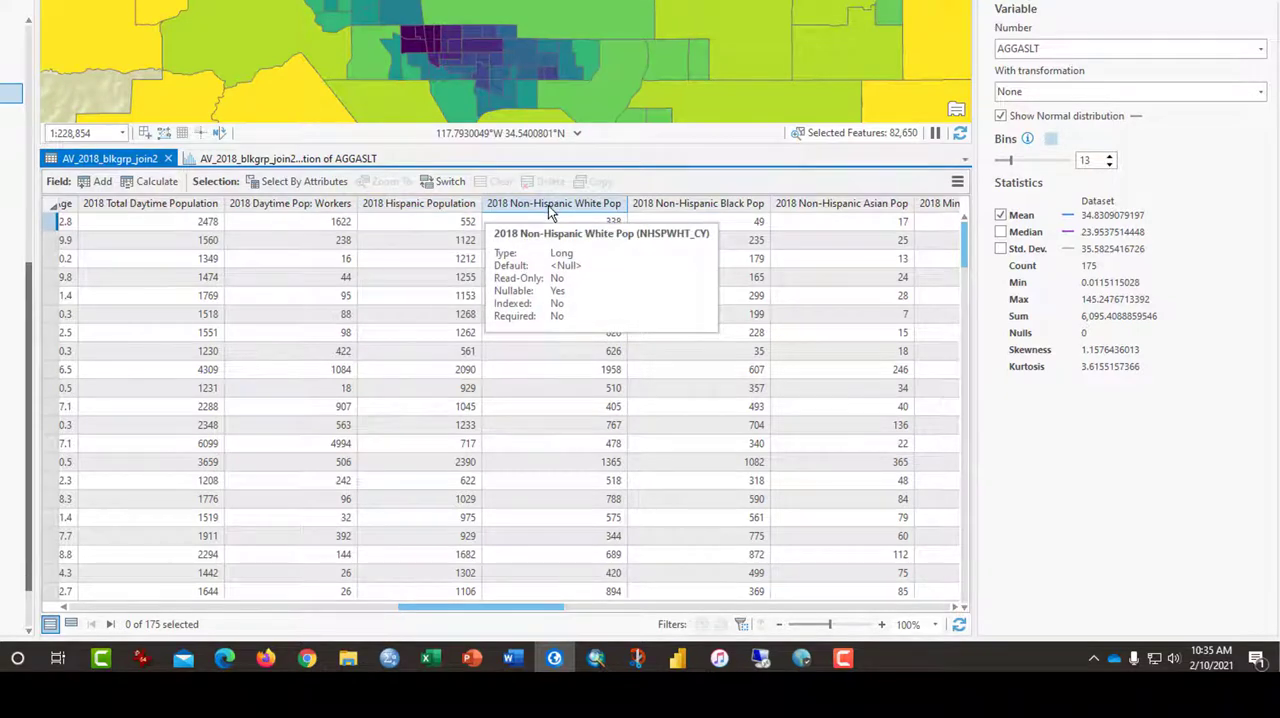
left_click_drag(547, 607, 614, 607)
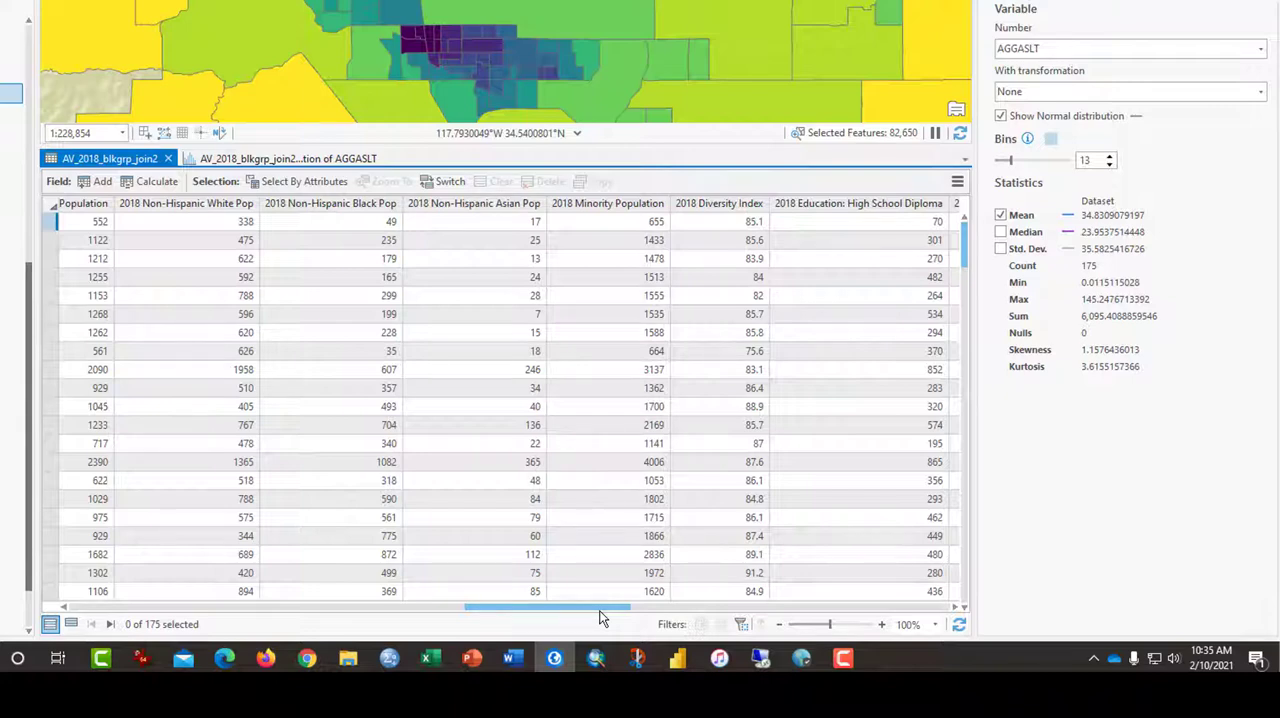
scroll(612, 611, "right", 3)
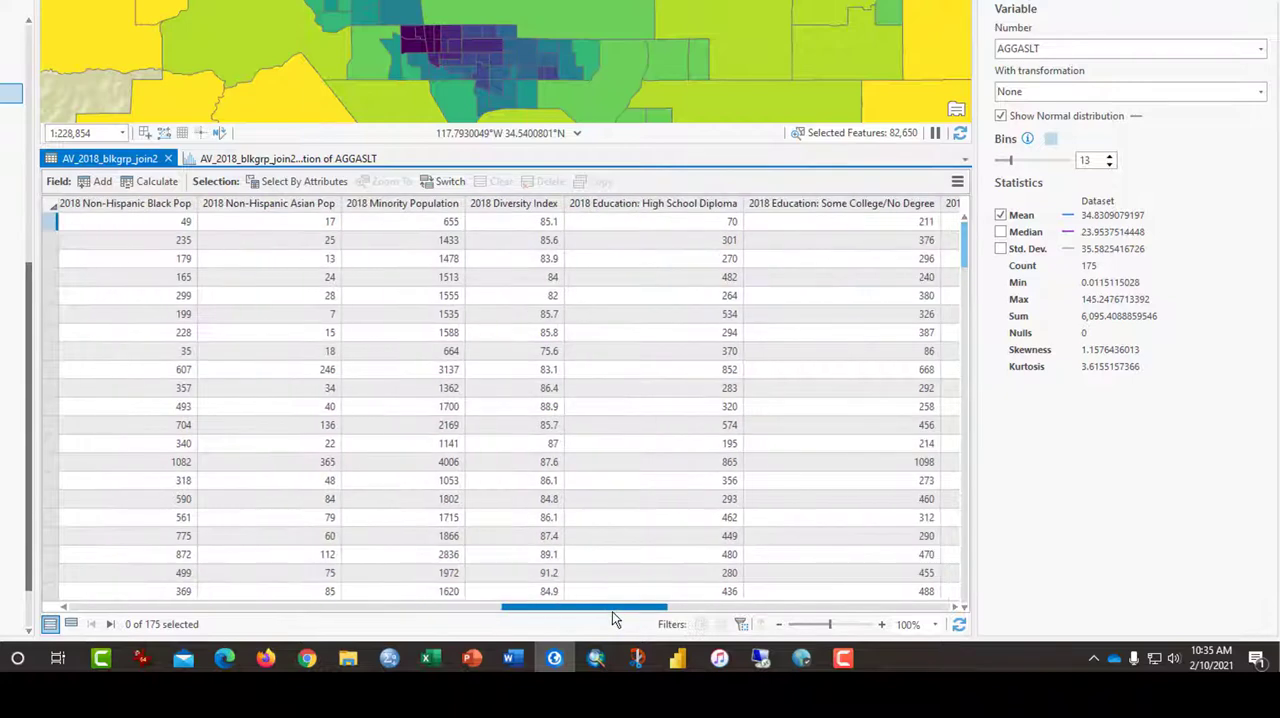
left_click_drag(612, 612, 688, 614)
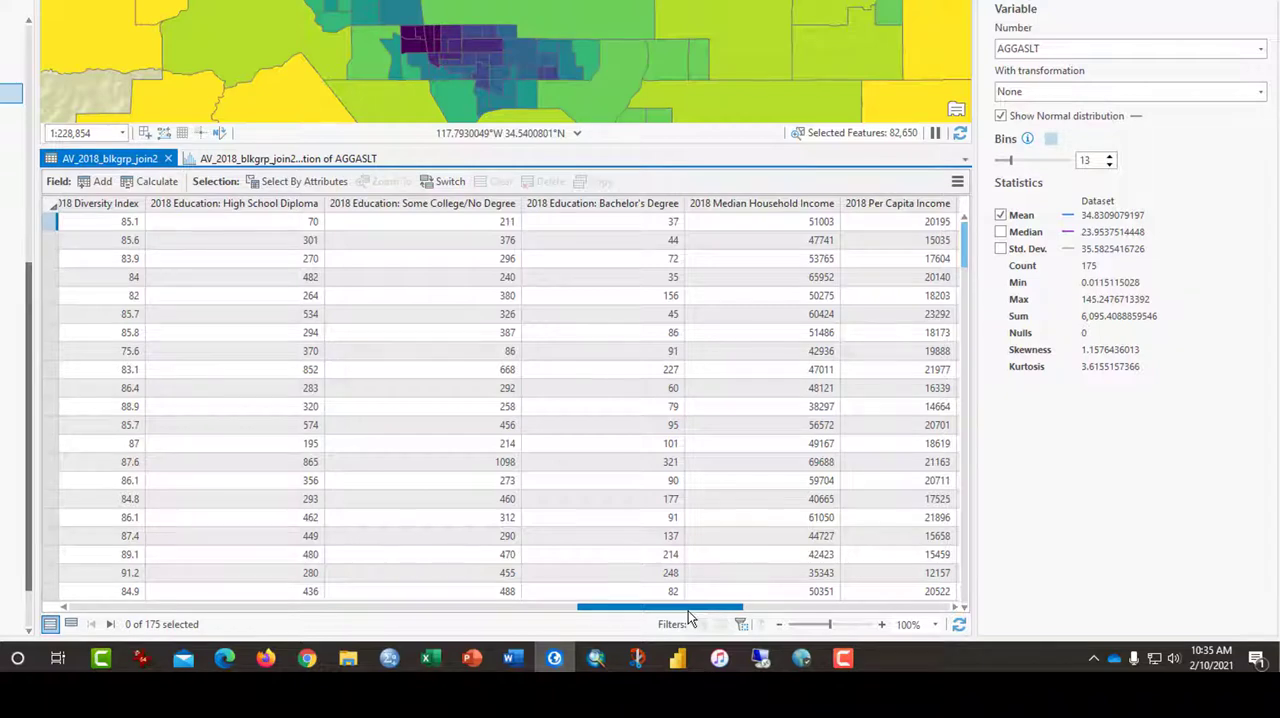
left_click_drag(688, 617, 760, 617)
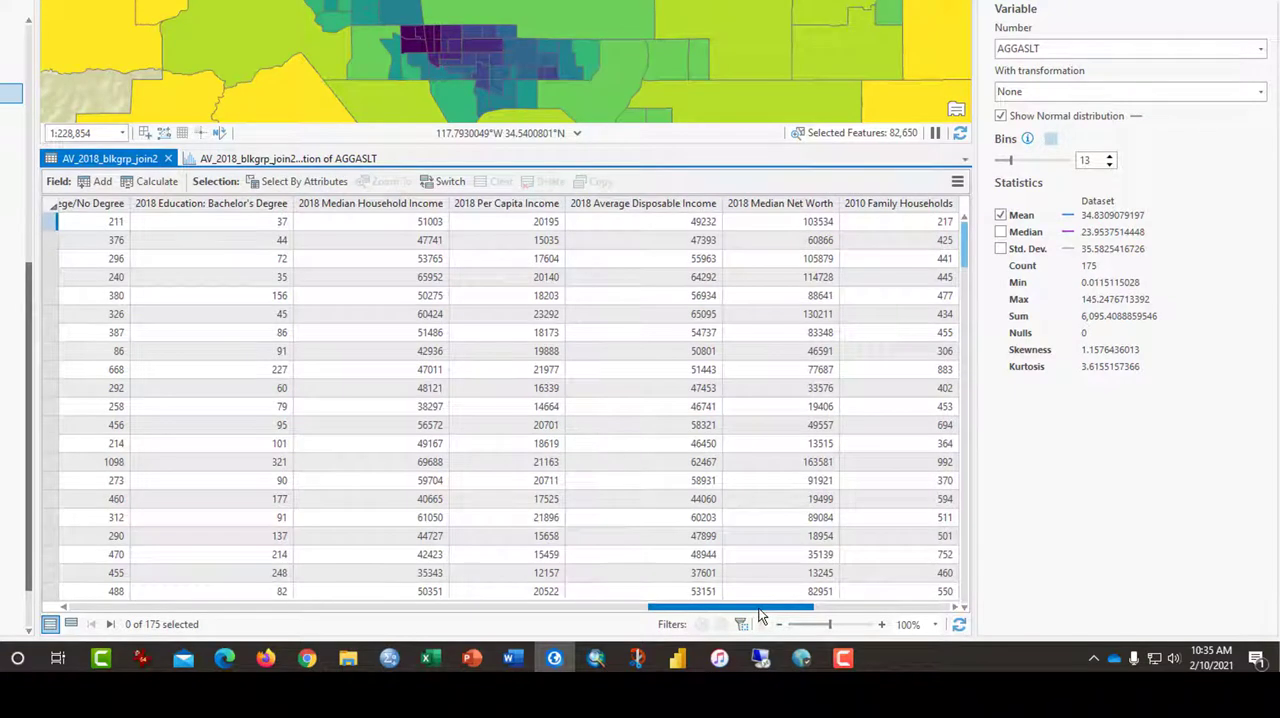
Set the histogram variable to 2018 Median Household Income and display its distribution chart
left_click(422, 205)
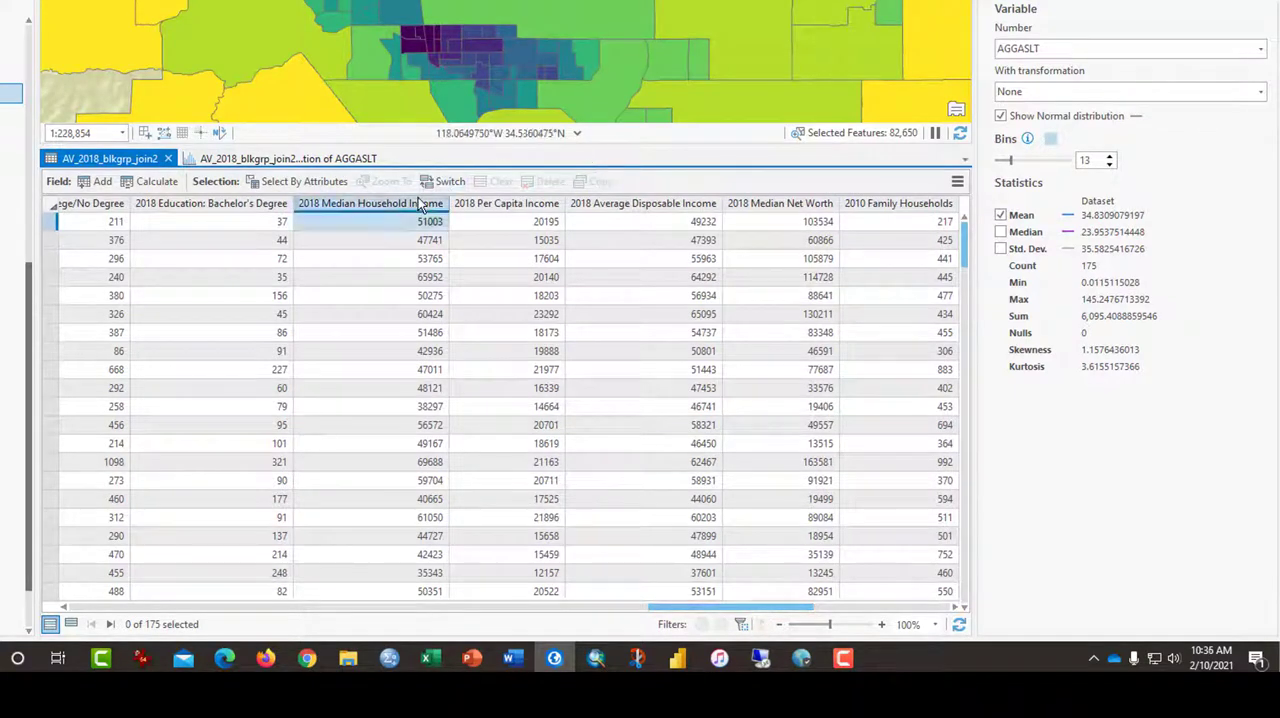
right_click(422, 205)
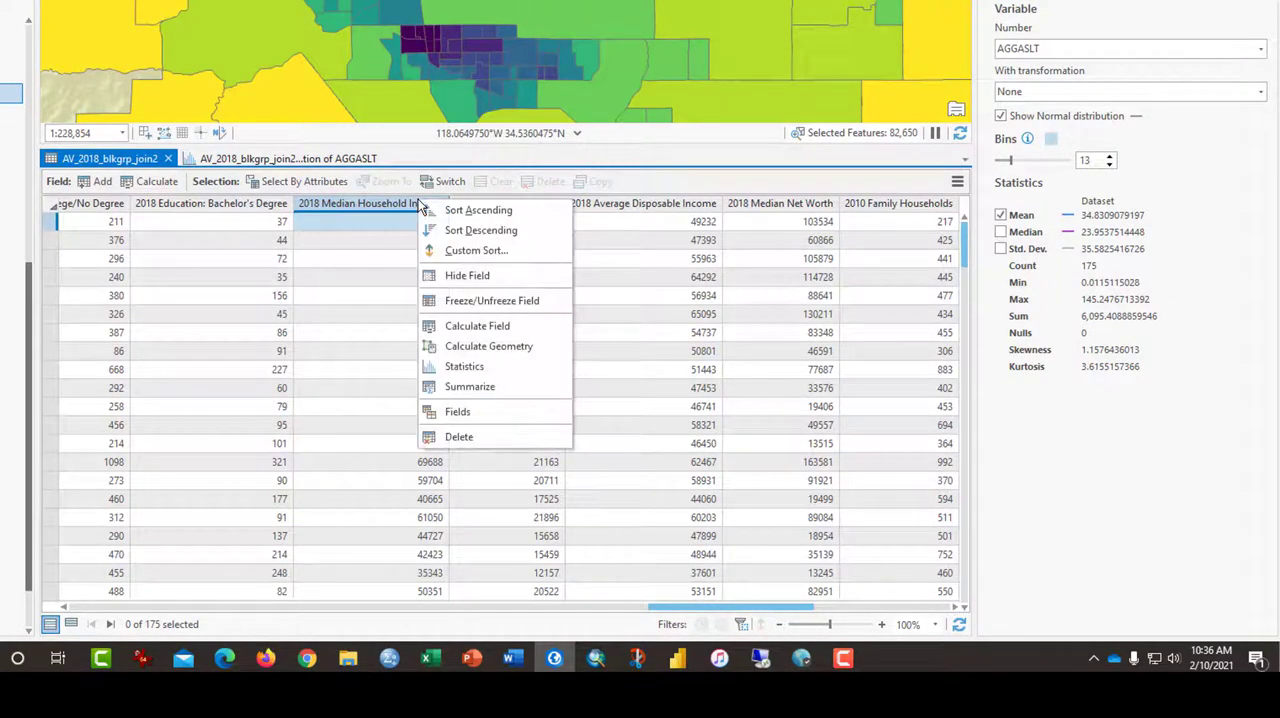
left_click(1141, 52)
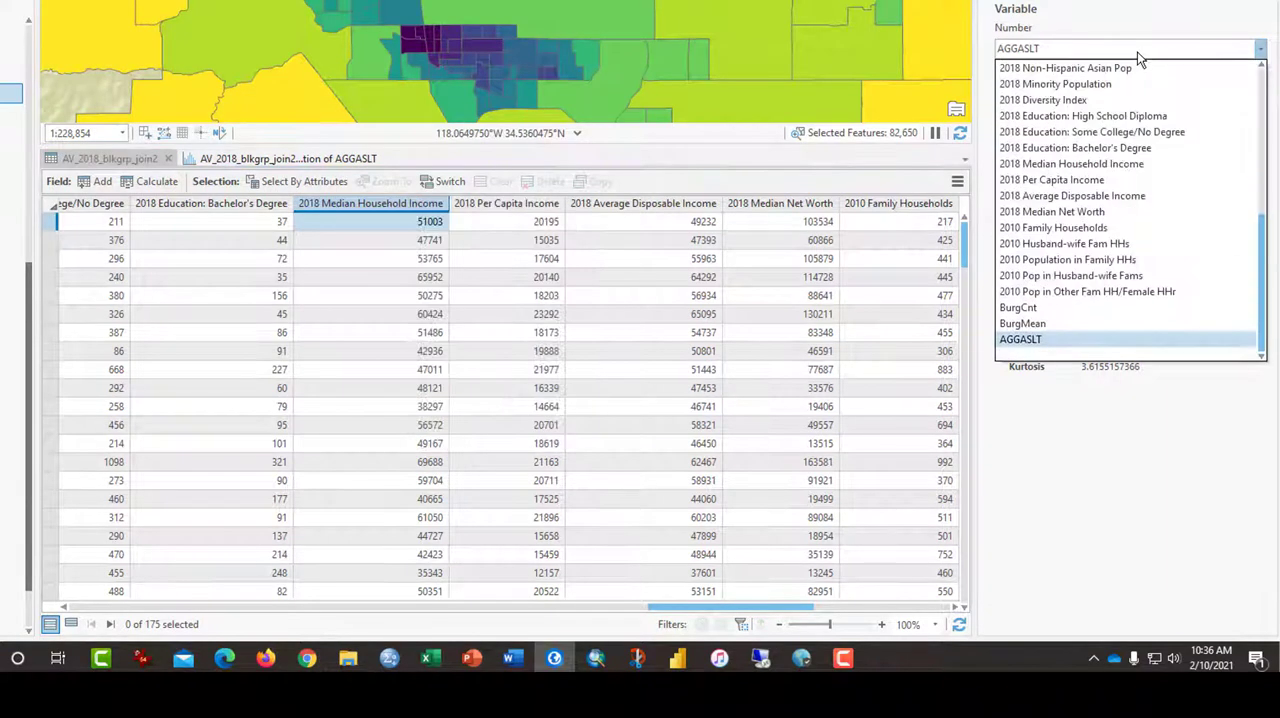
scroll(1112, 201, "up", 5)
scroll(1085, 300, "down", 2)
left_click(1081, 304)
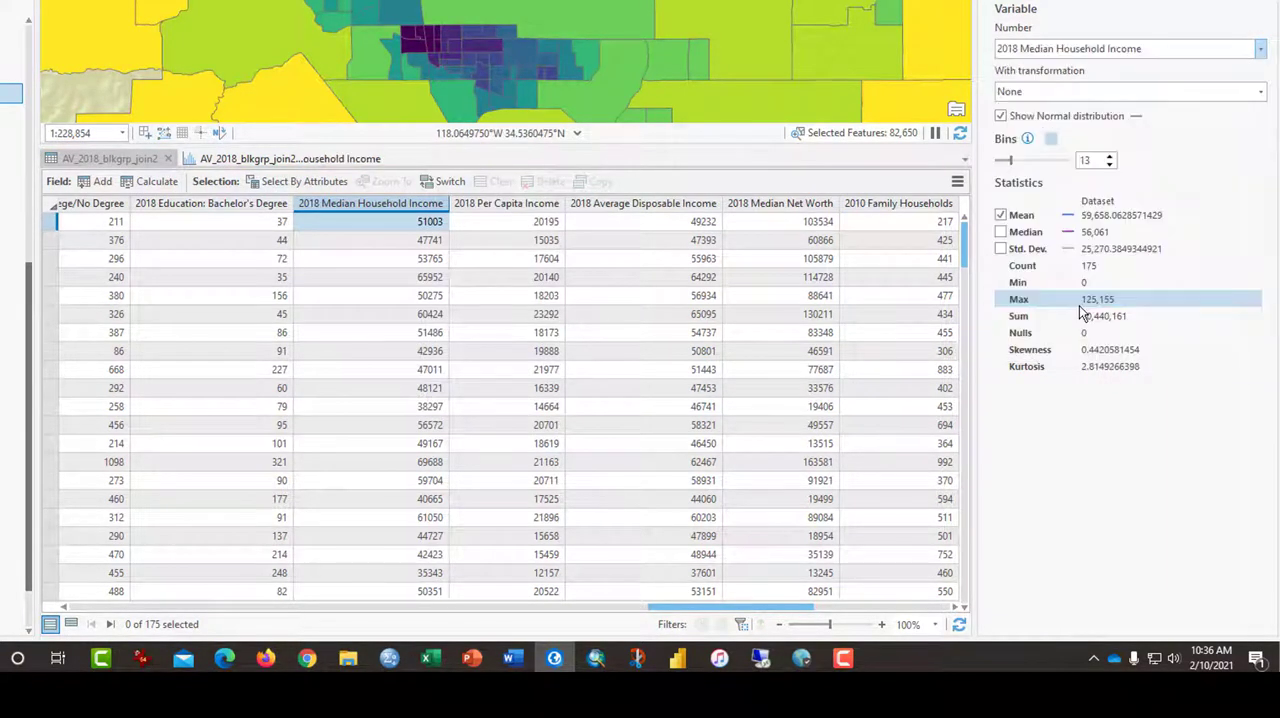
left_click(300, 160)
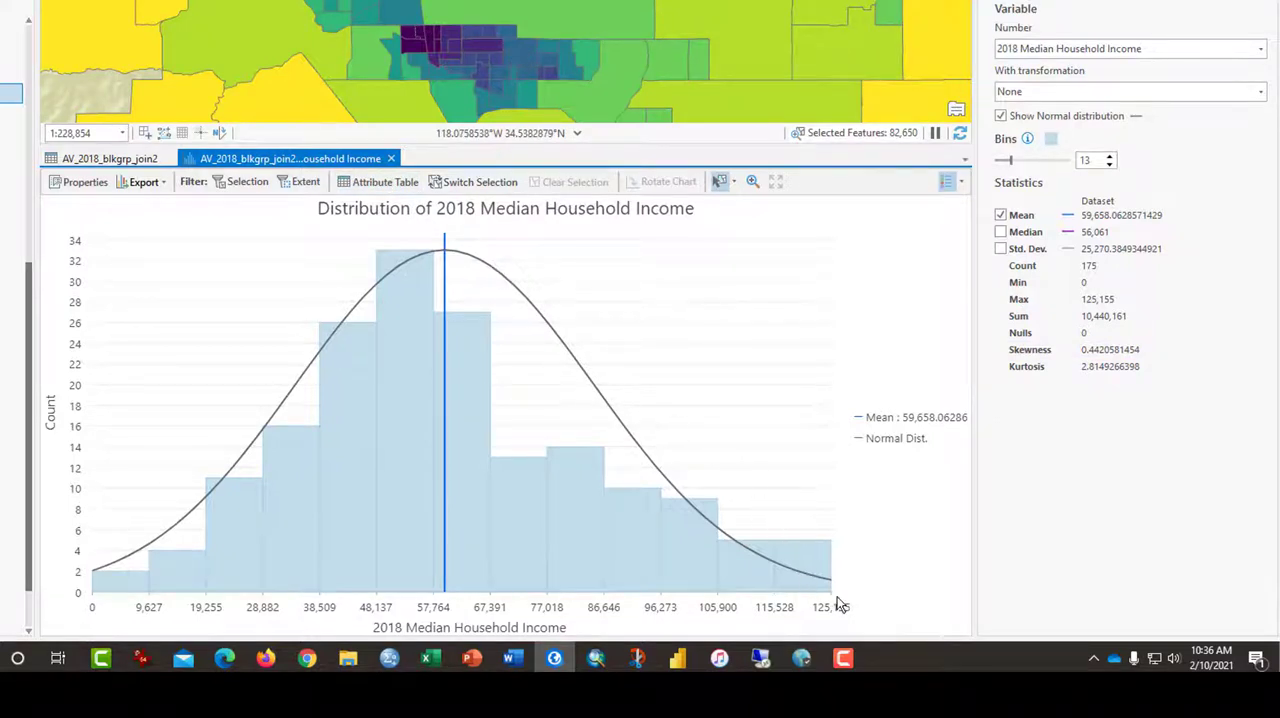
Return to the AV_2018_blkgrp_join2 attribute table and examine the net worth and 2010 family household fields
mouse_move(835, 597)
left_click(110, 159)
left_click_drag(720, 607, 813, 607)
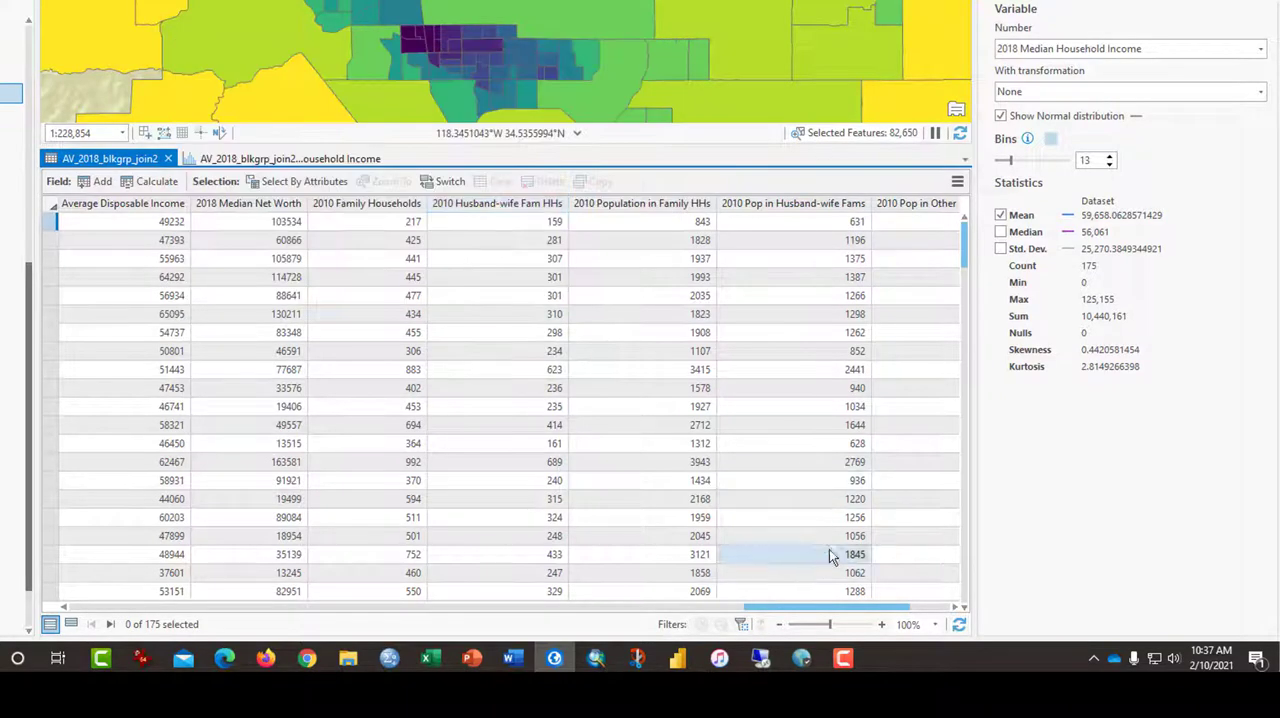
left_click_drag(850, 607, 913, 596)
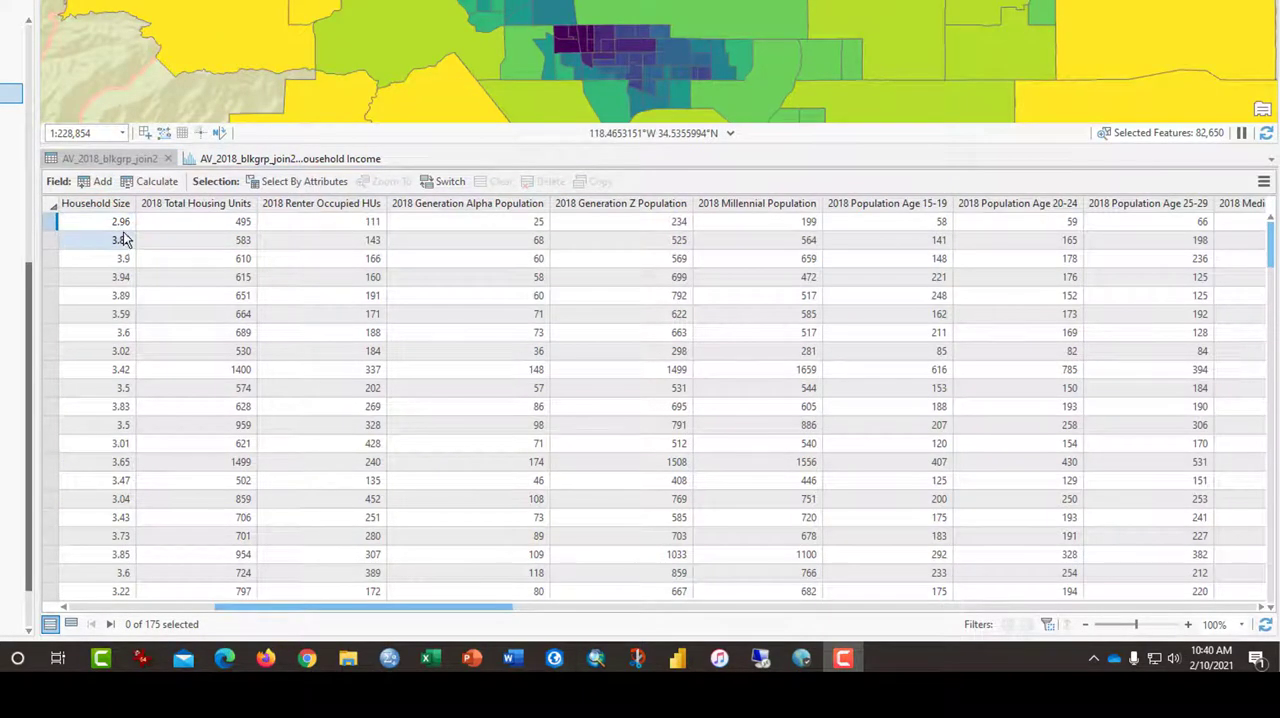
Add a field named PCTAGE15_25 to AV_2018_blkgrp_join2 with the alias "Pct 15 to 25" and the Double data type
left_click(92, 190)
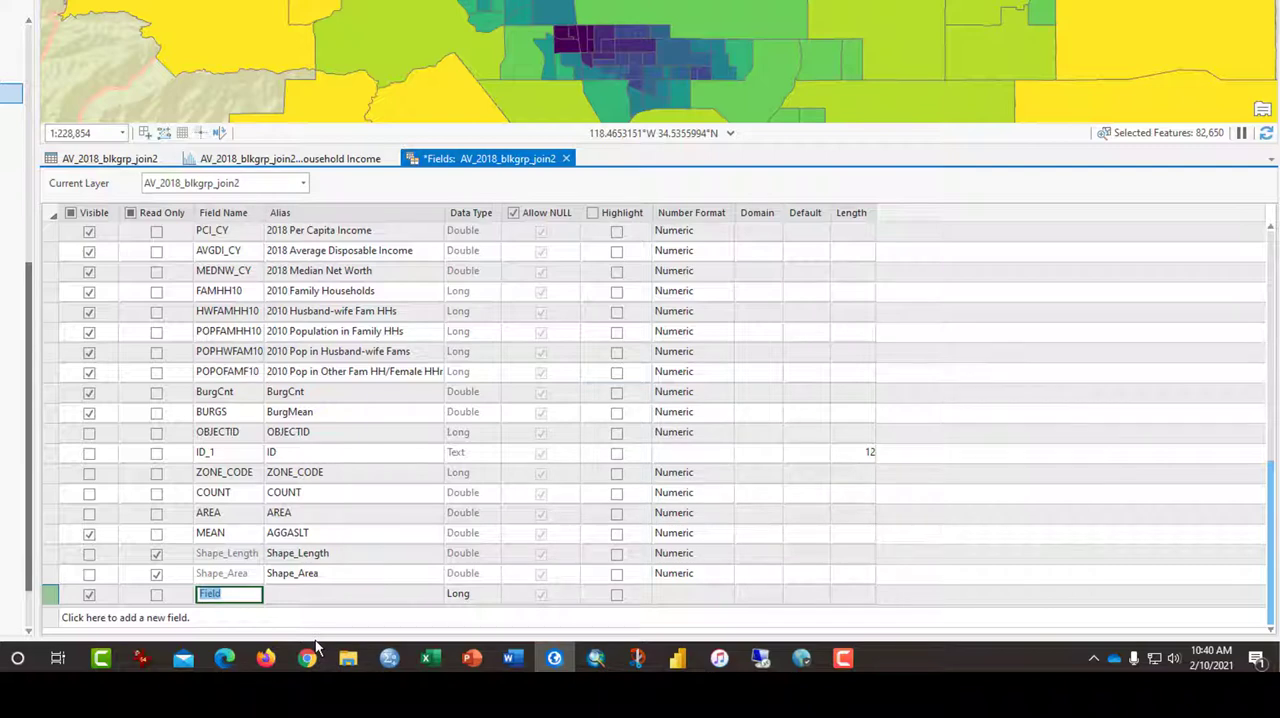
type("PCAGE15_25T")
key("Tab")
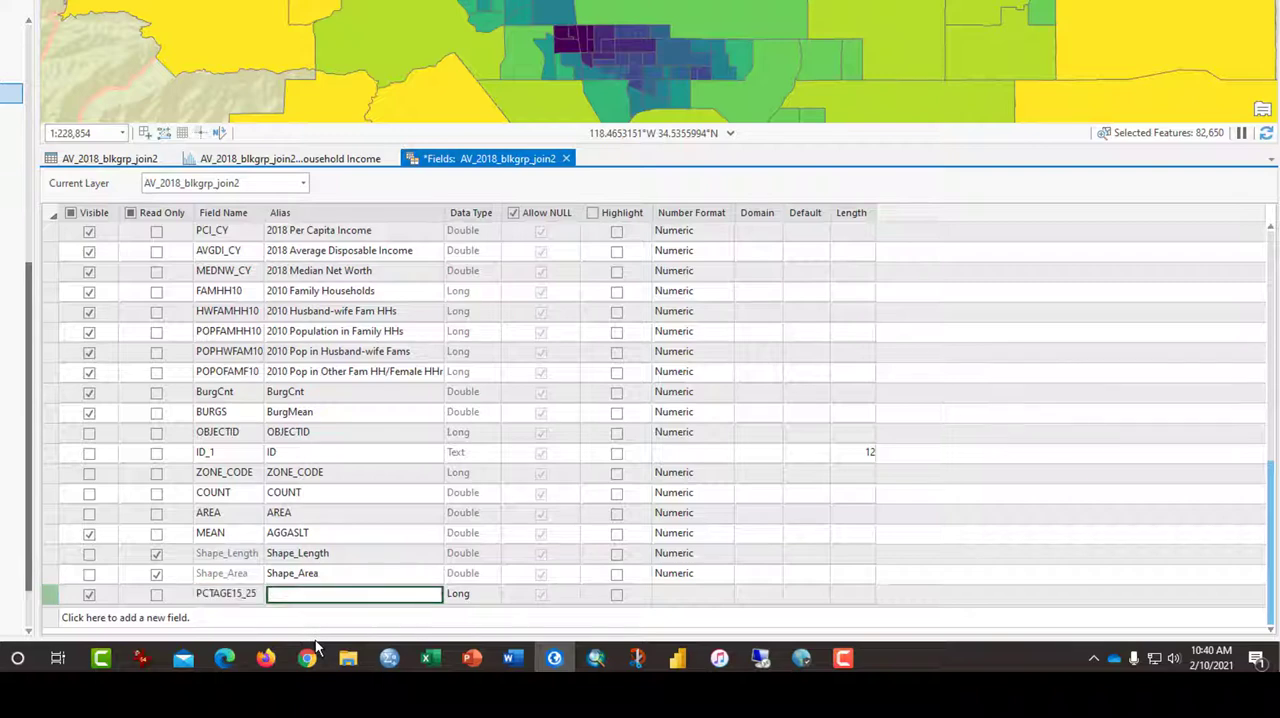
type("Pct 15 to 25")
key("Tab")
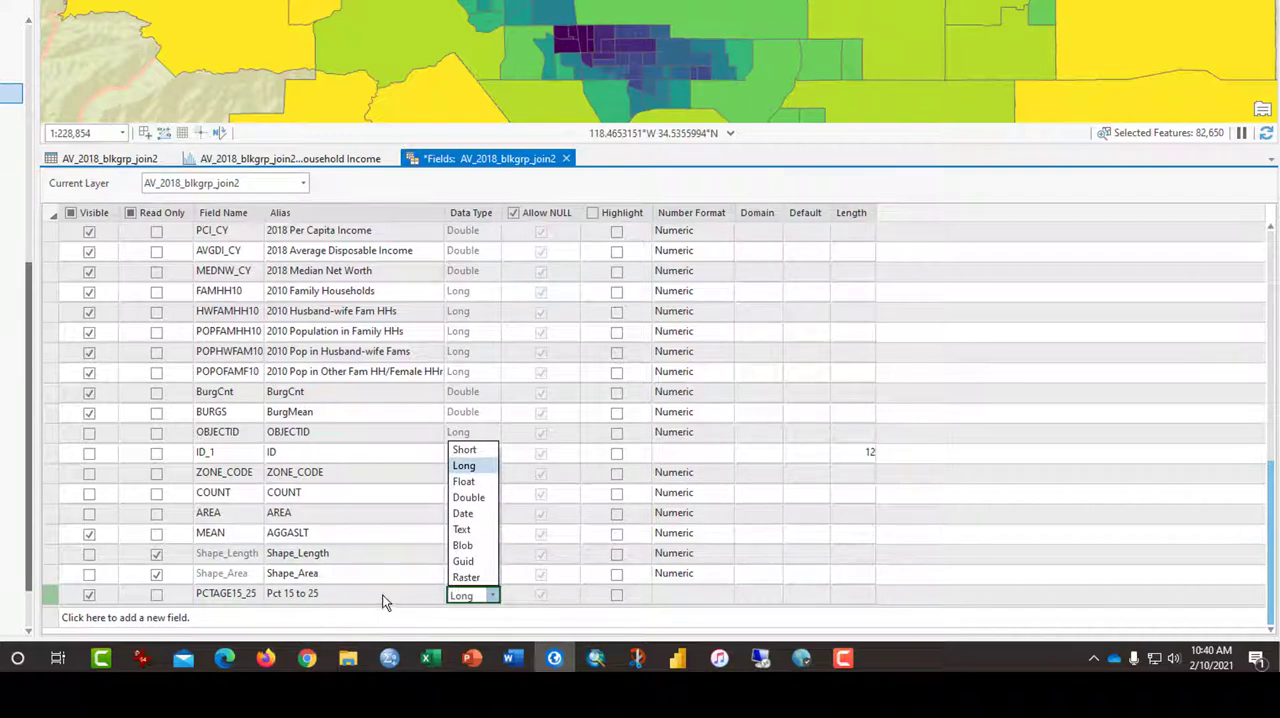
left_click(469, 495)
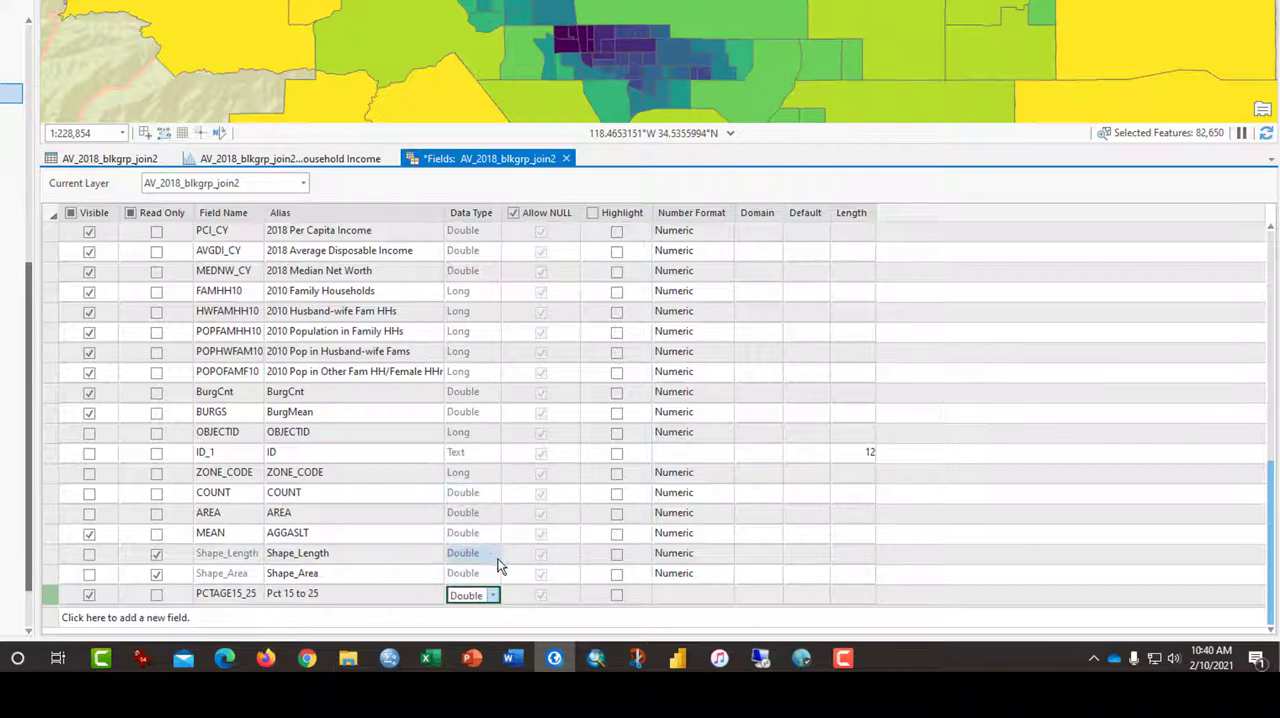
Give the PCTAGE15_25 field a Numeric number format with 2 decimal places and save the field changes
left_click(665, 596)
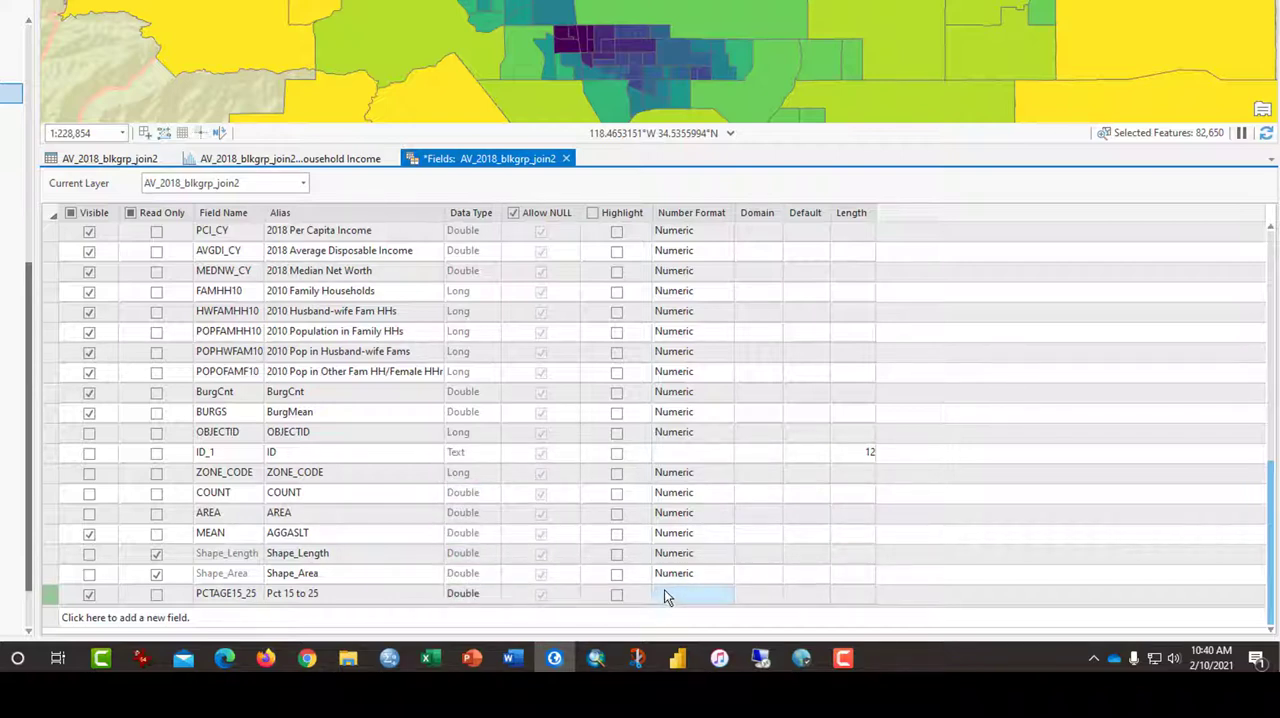
left_click(668, 597)
left_click(725, 595)
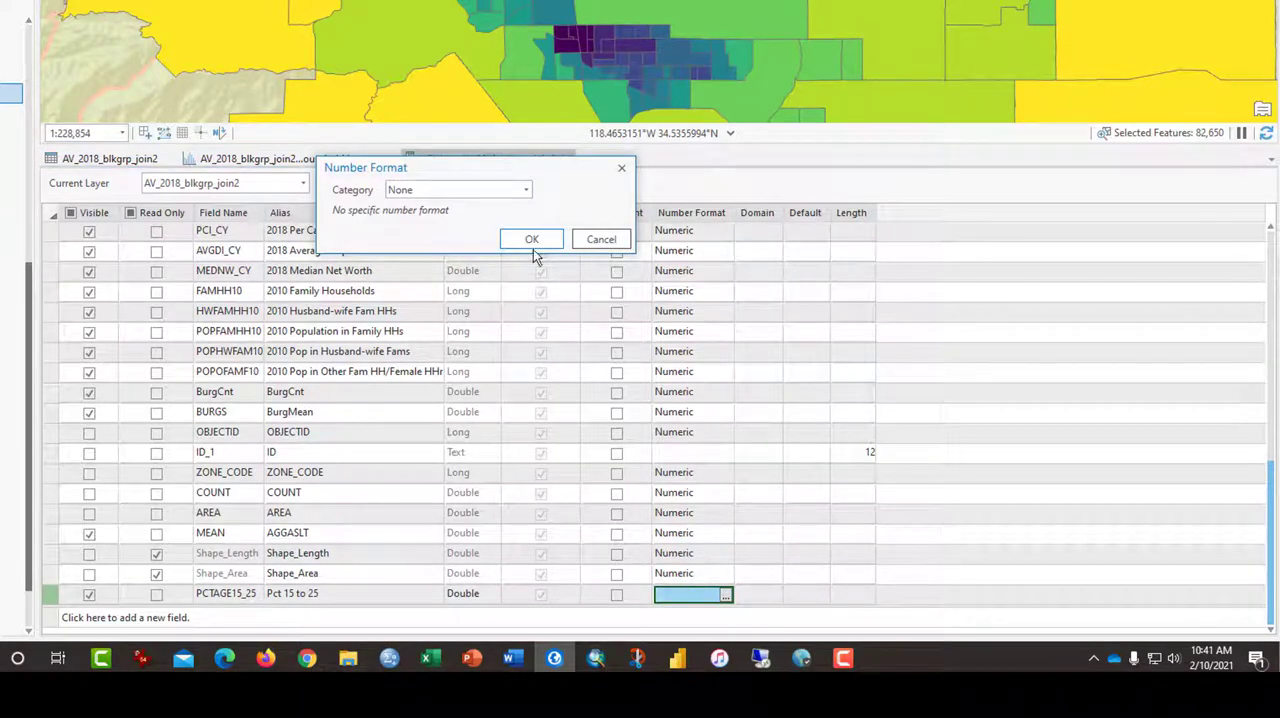
left_click(525, 190)
left_click(511, 270)
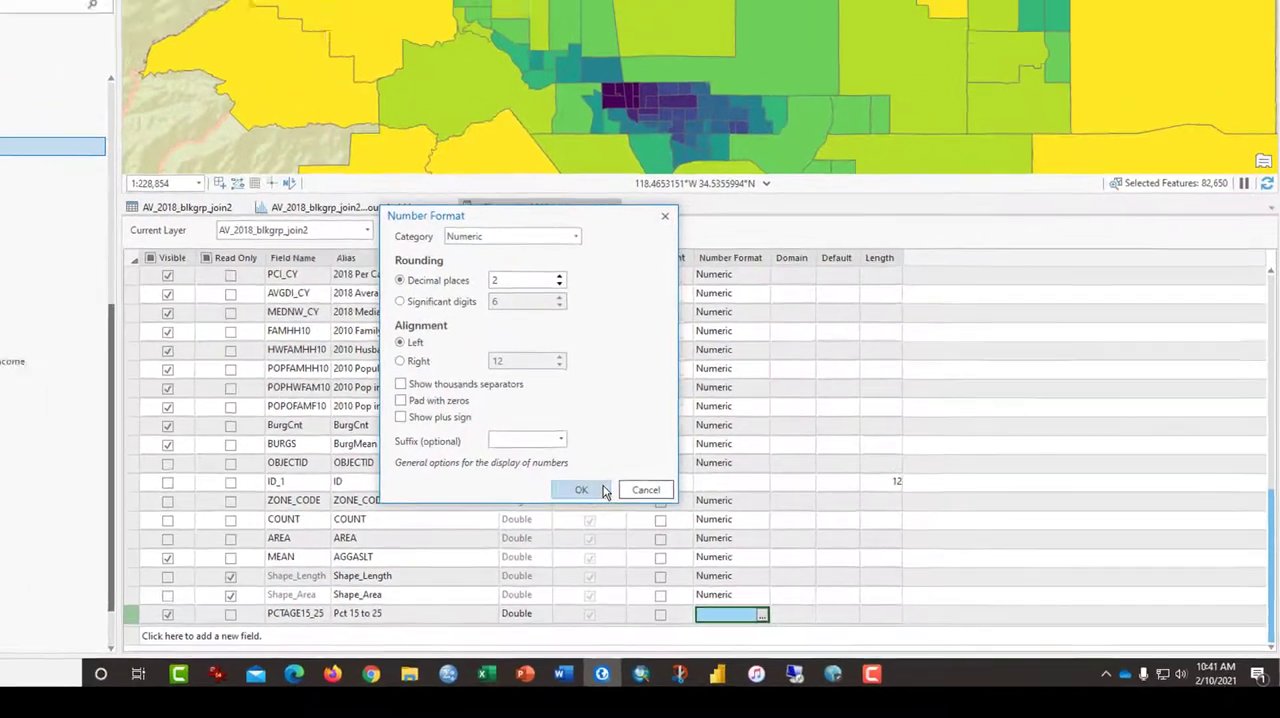
left_click(531, 461)
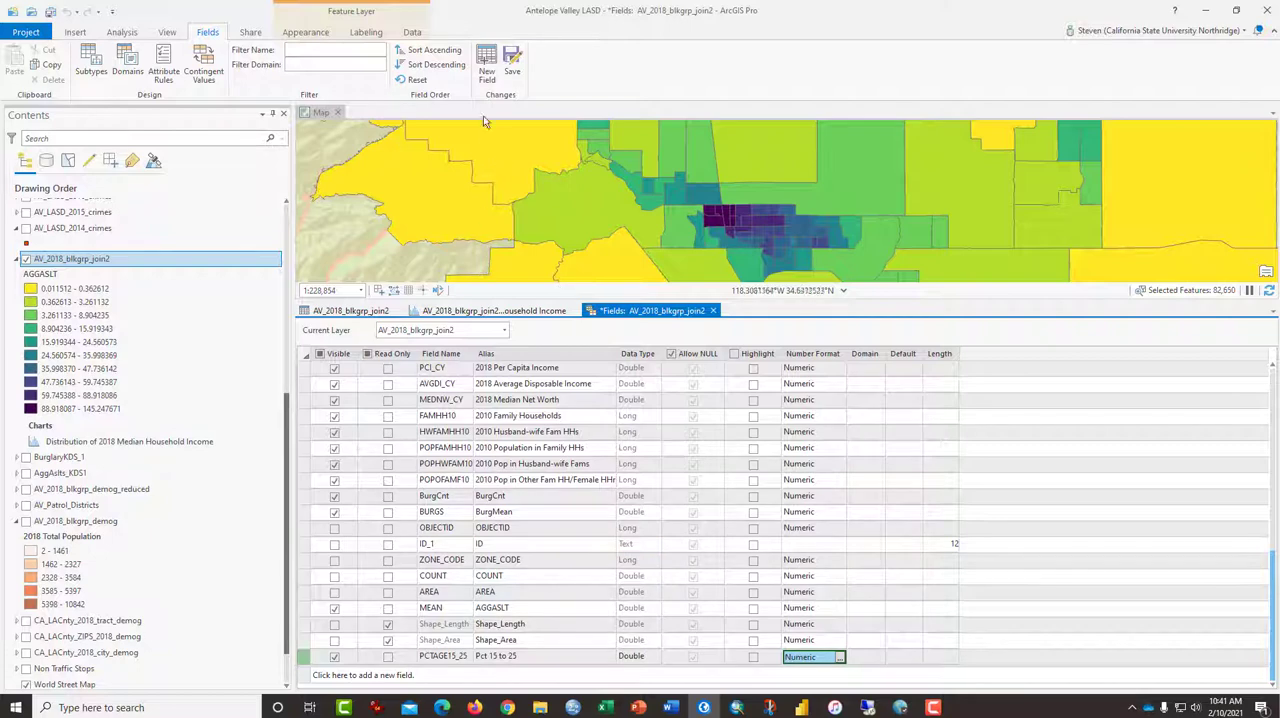
left_click(512, 63)
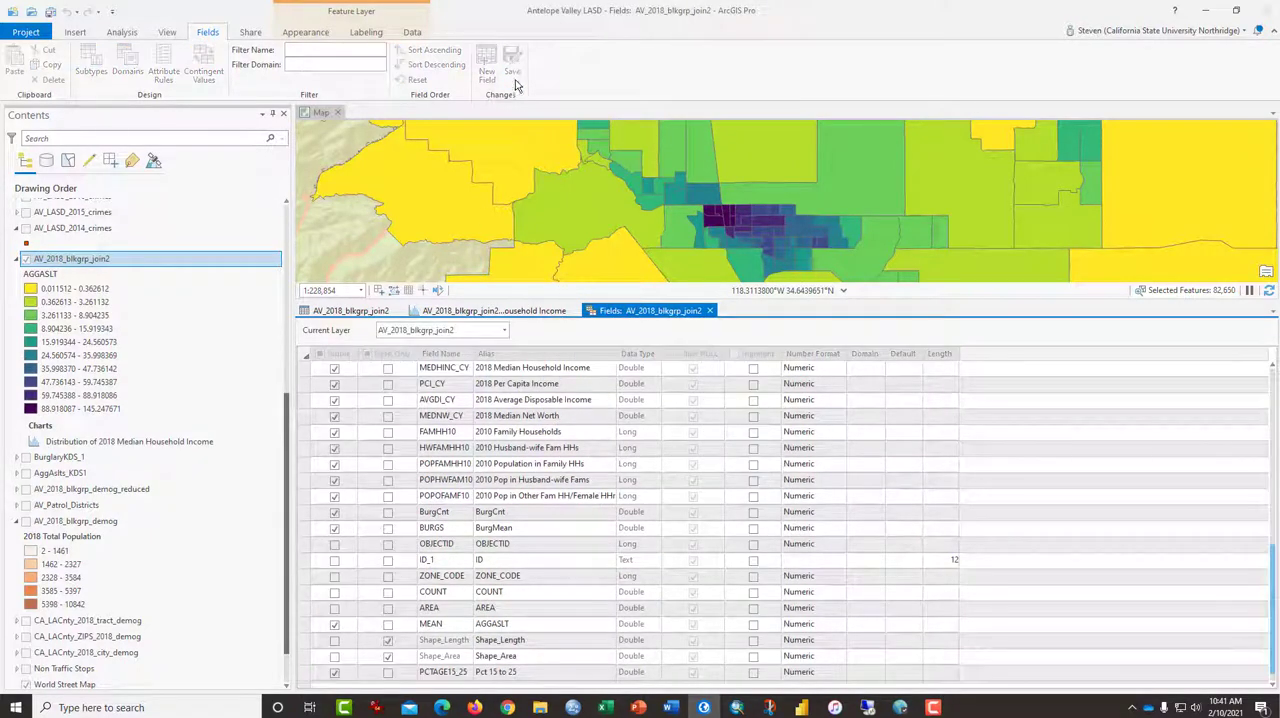
Float the AV_2018_blkgrp_join2 attribute table in its own window and bring its Pct 15 to 25 column into view
left_click(352, 311)
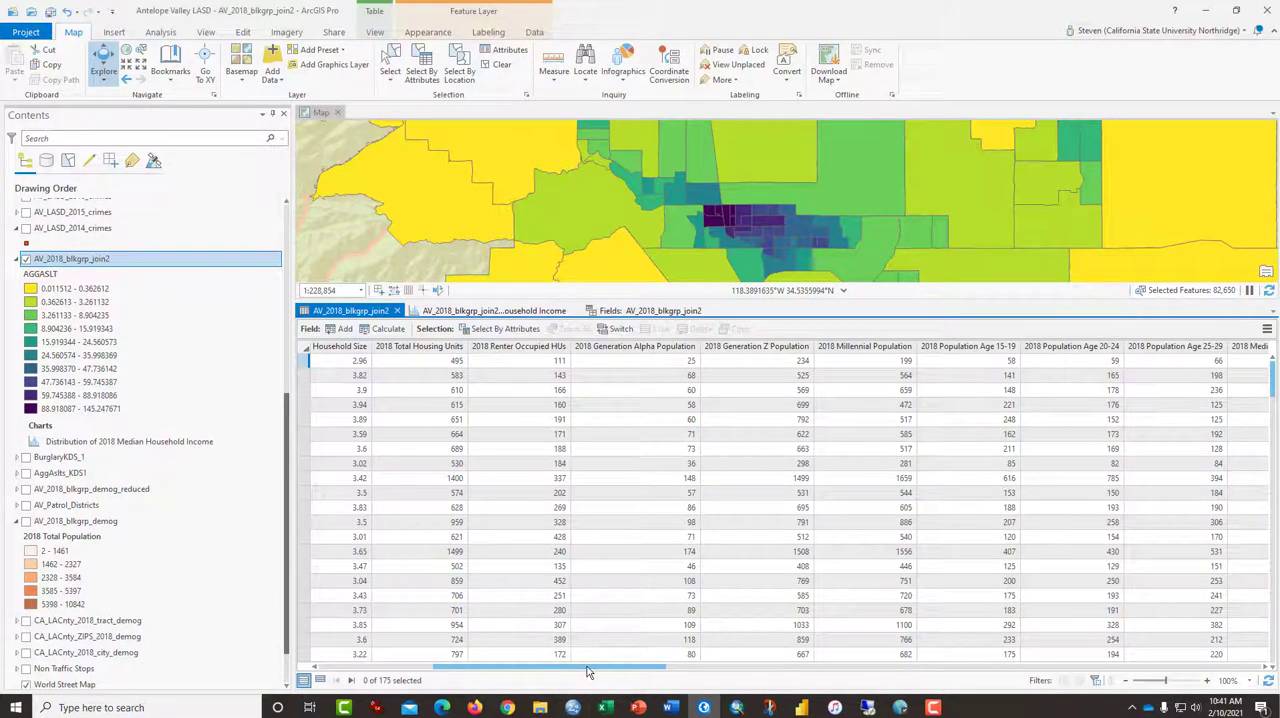
left_click_drag(588, 672, 1273, 676)
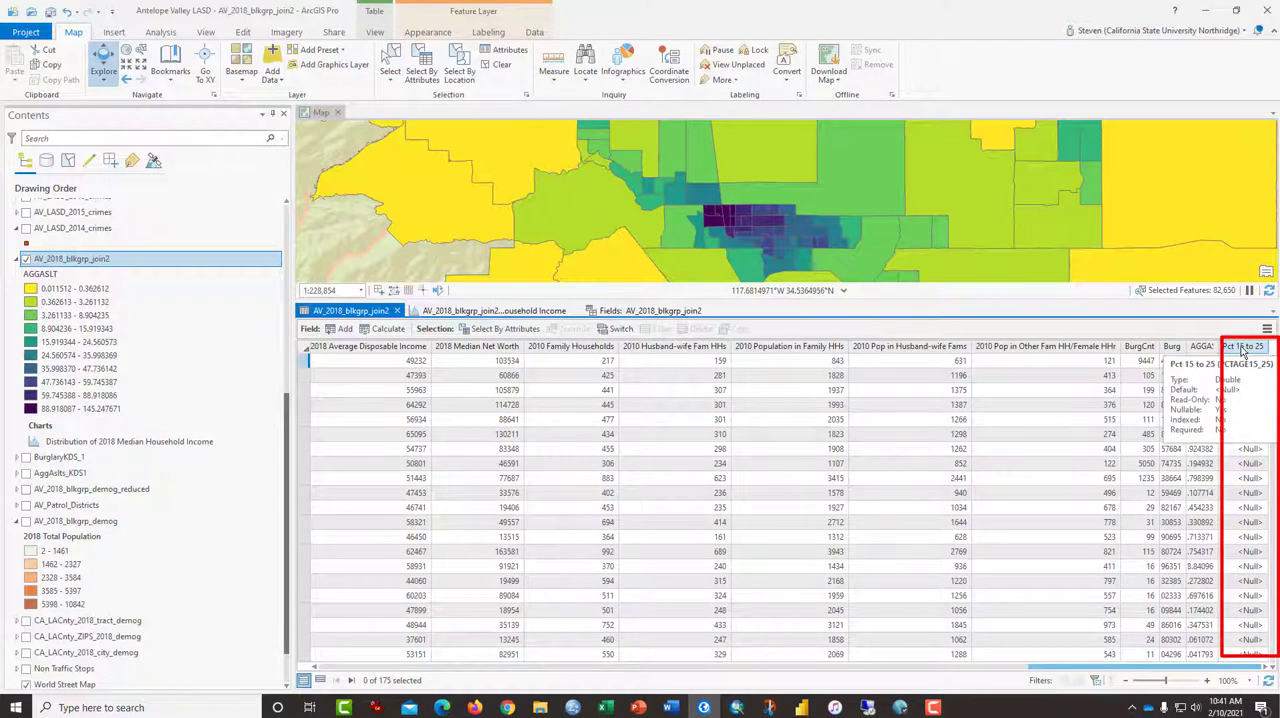
left_click(338, 313)
right_click(338, 313)
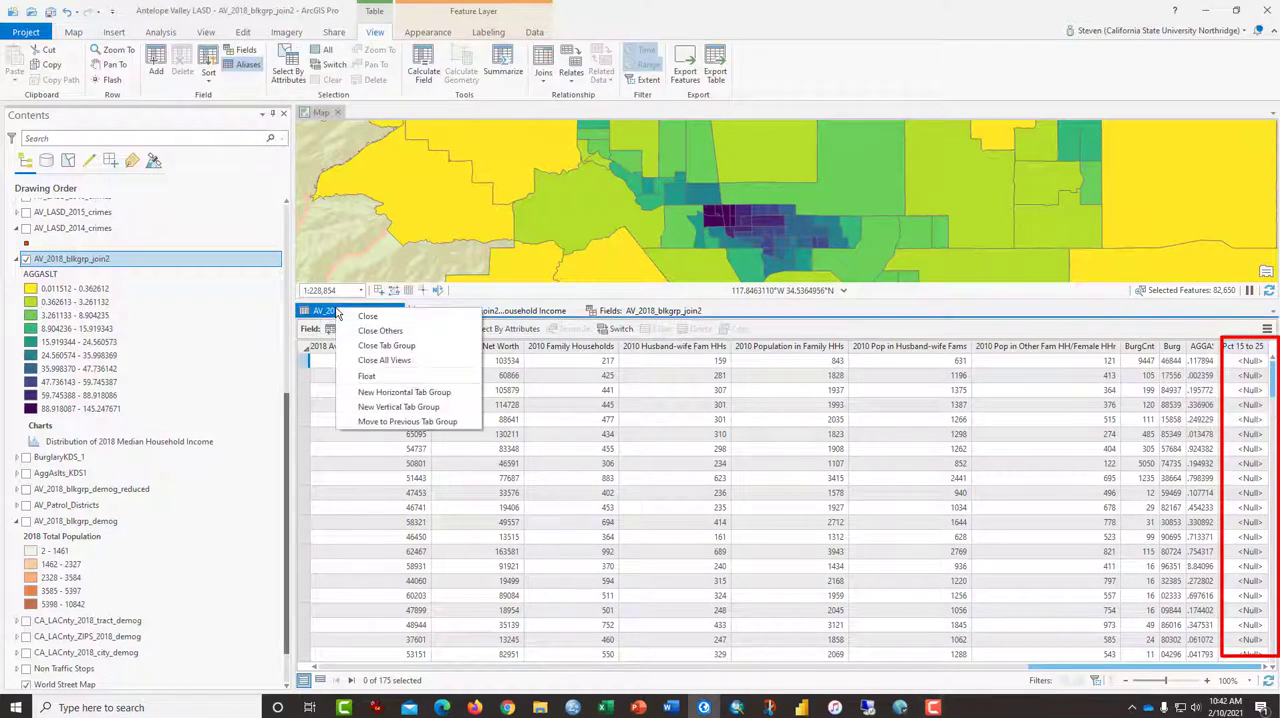
left_click(366, 375)
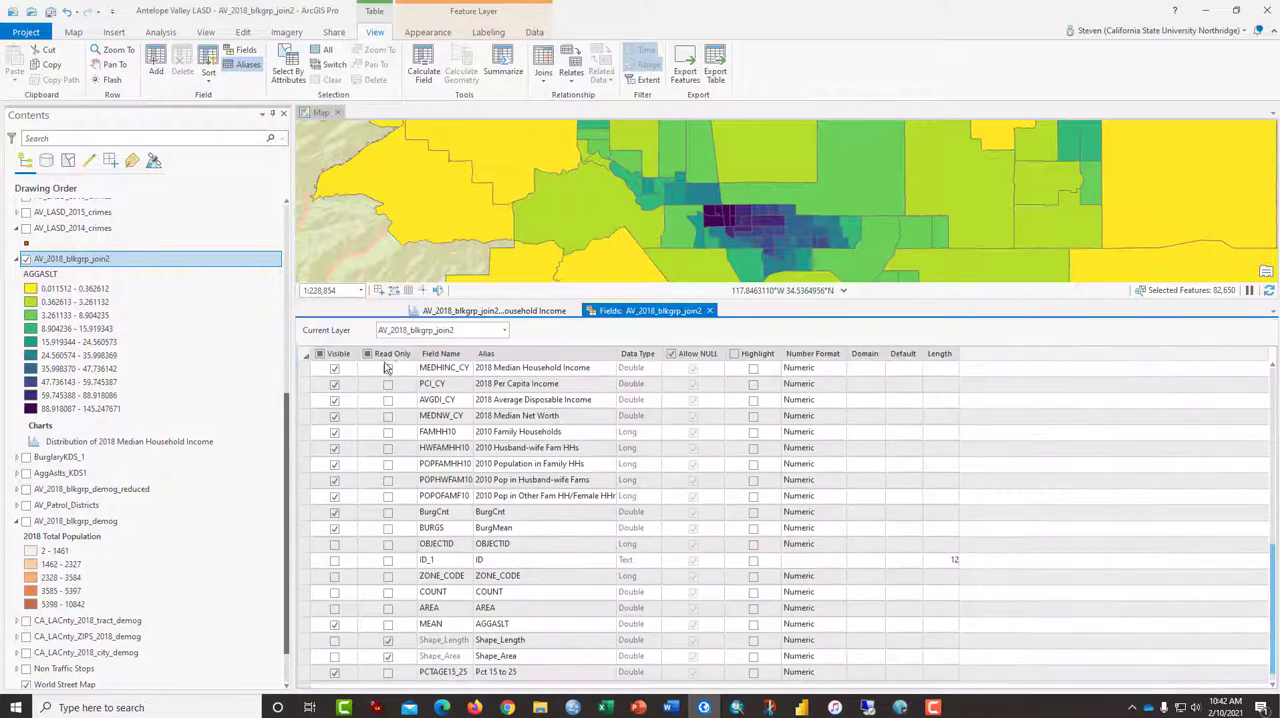
left_click_drag(750, 155, 433, 162)
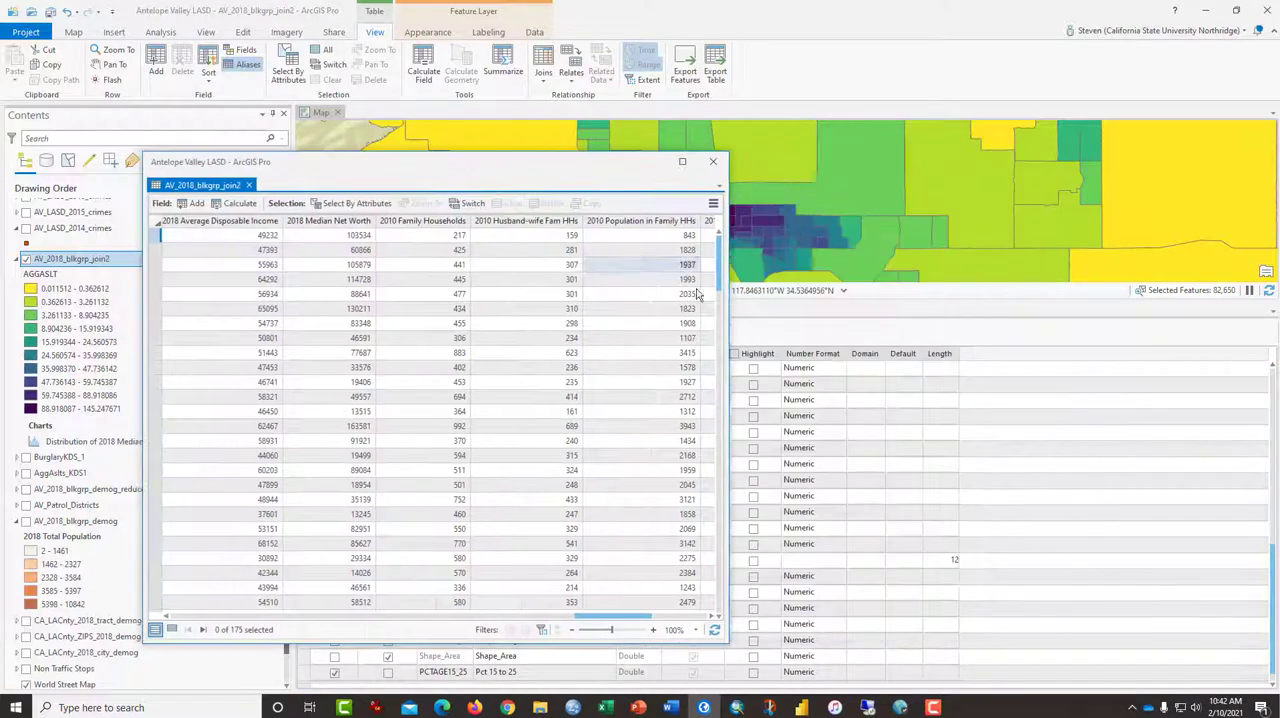
left_click_drag(600, 616, 722, 613)
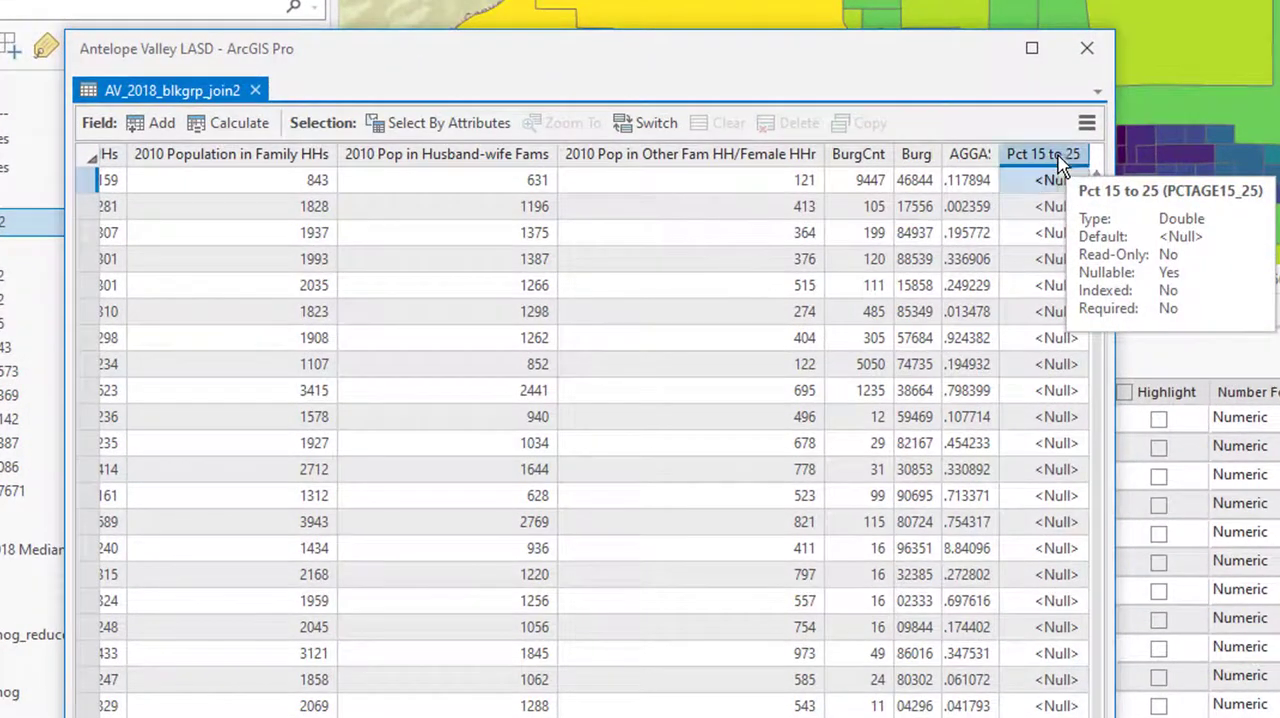
Start a Calculate Field expression for Pct 15 to 25 that sums the two age groups as (!POP15_CY!+!POP20_CY!)
right_click(1062, 166)
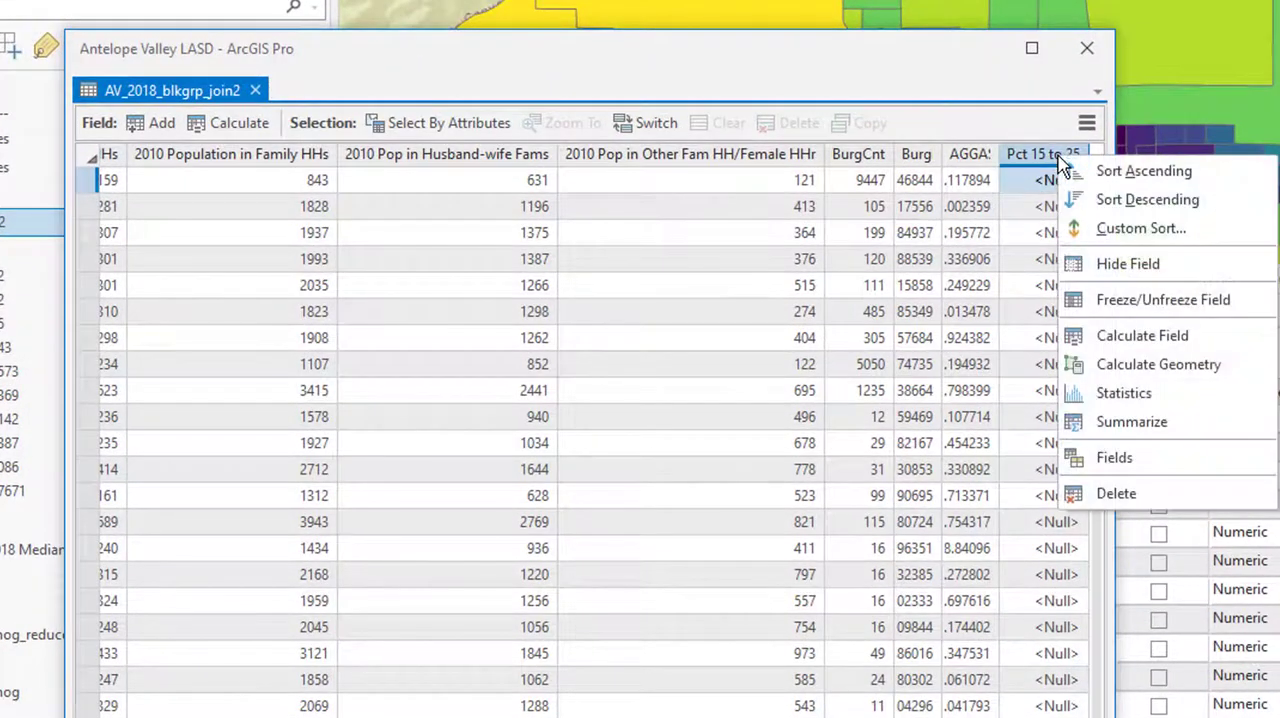
left_click(1095, 338)
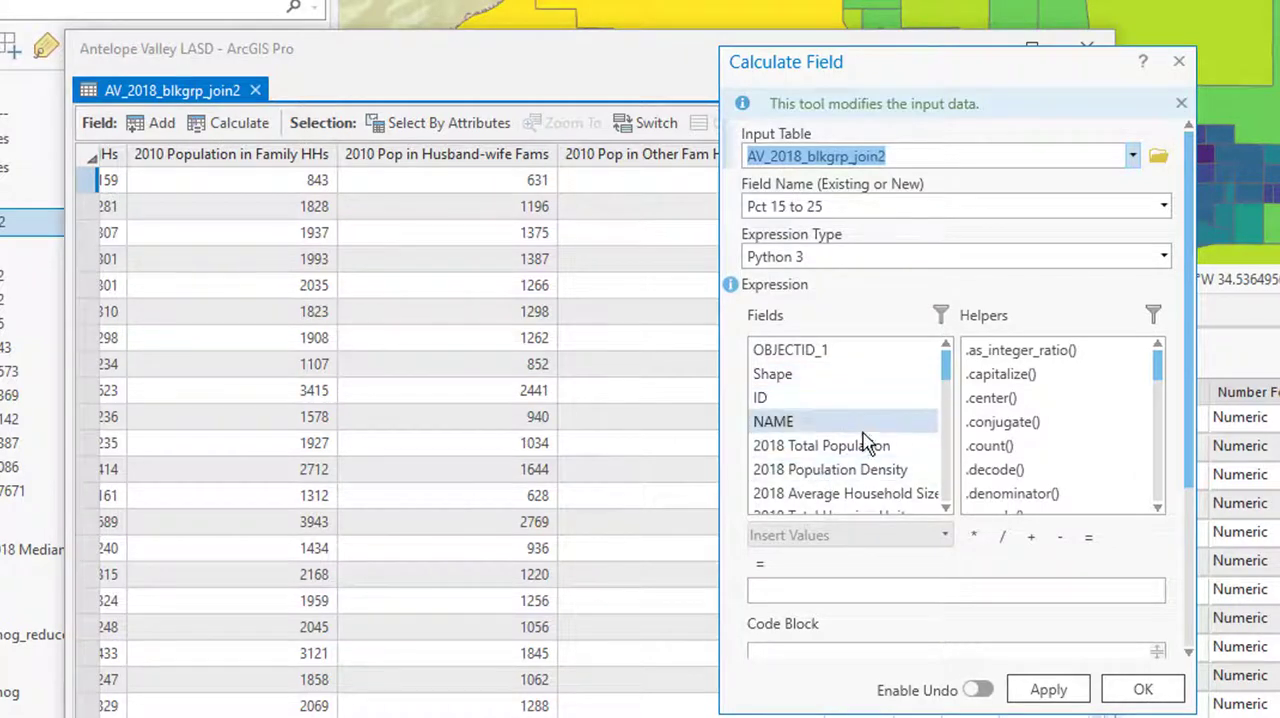
scroll(860, 442, "down", 5)
scroll(863, 440, "up", 1)
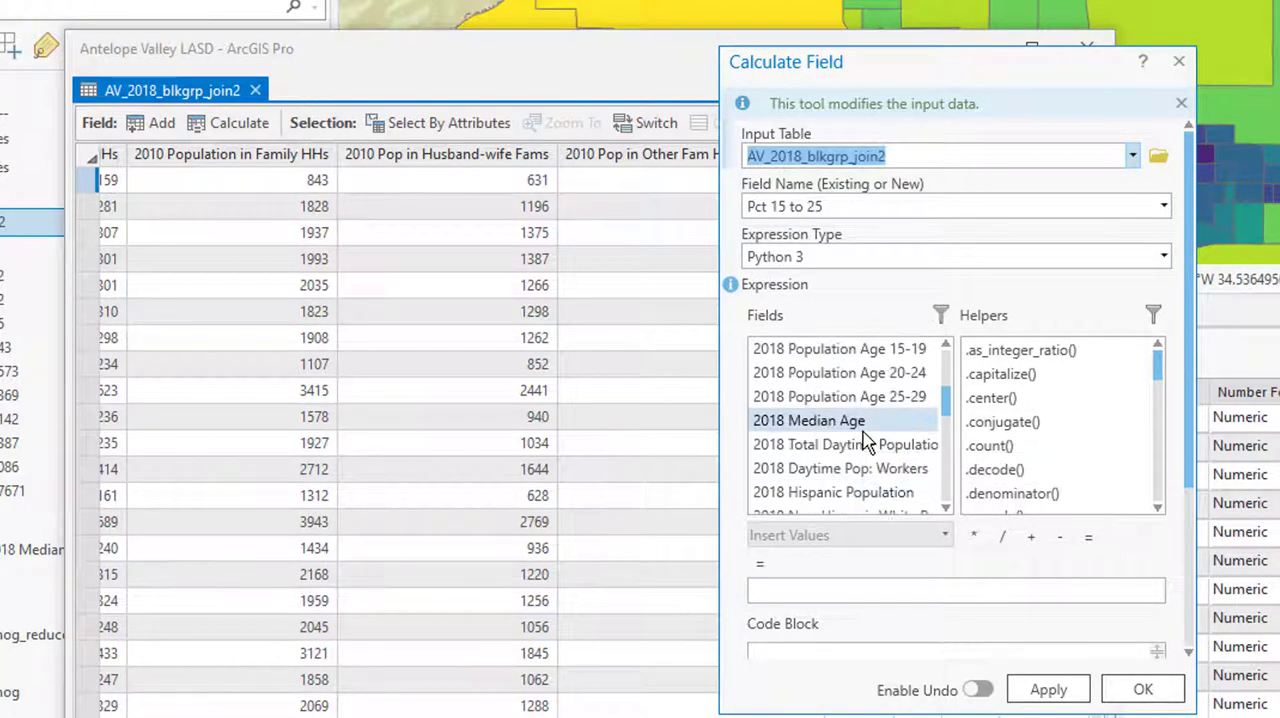
left_click(870, 593)
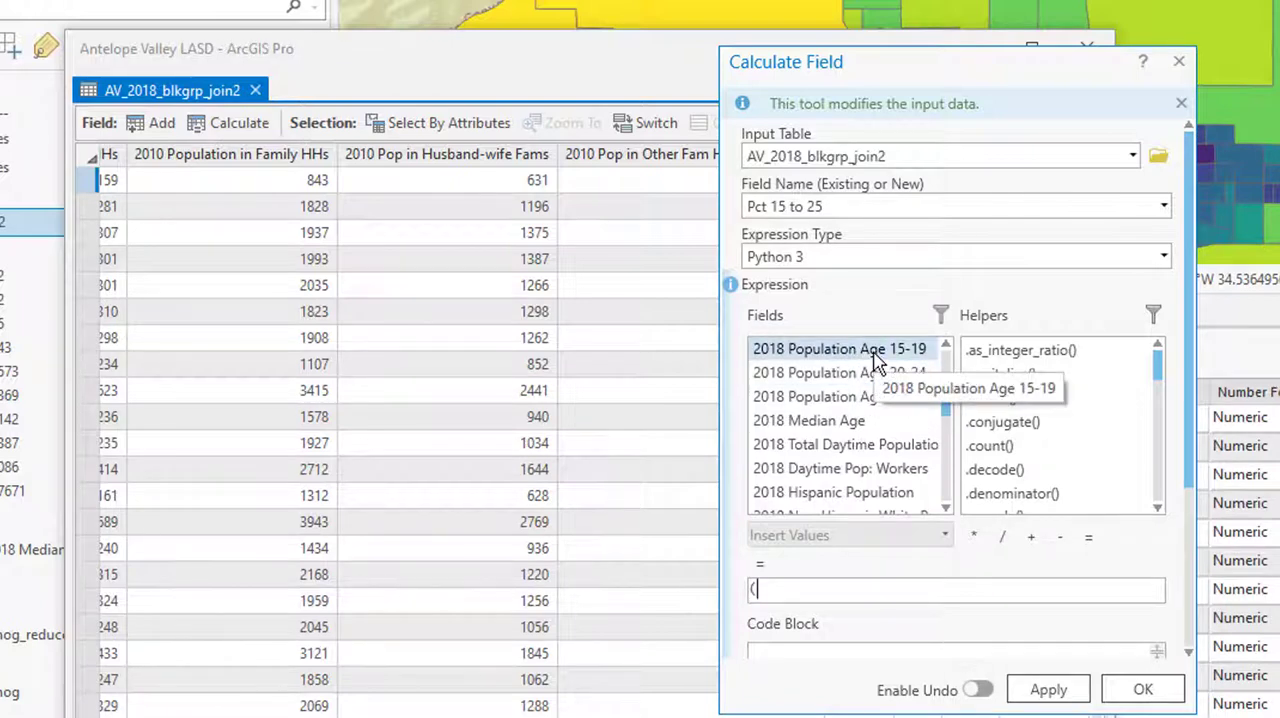
double_click(877, 350)
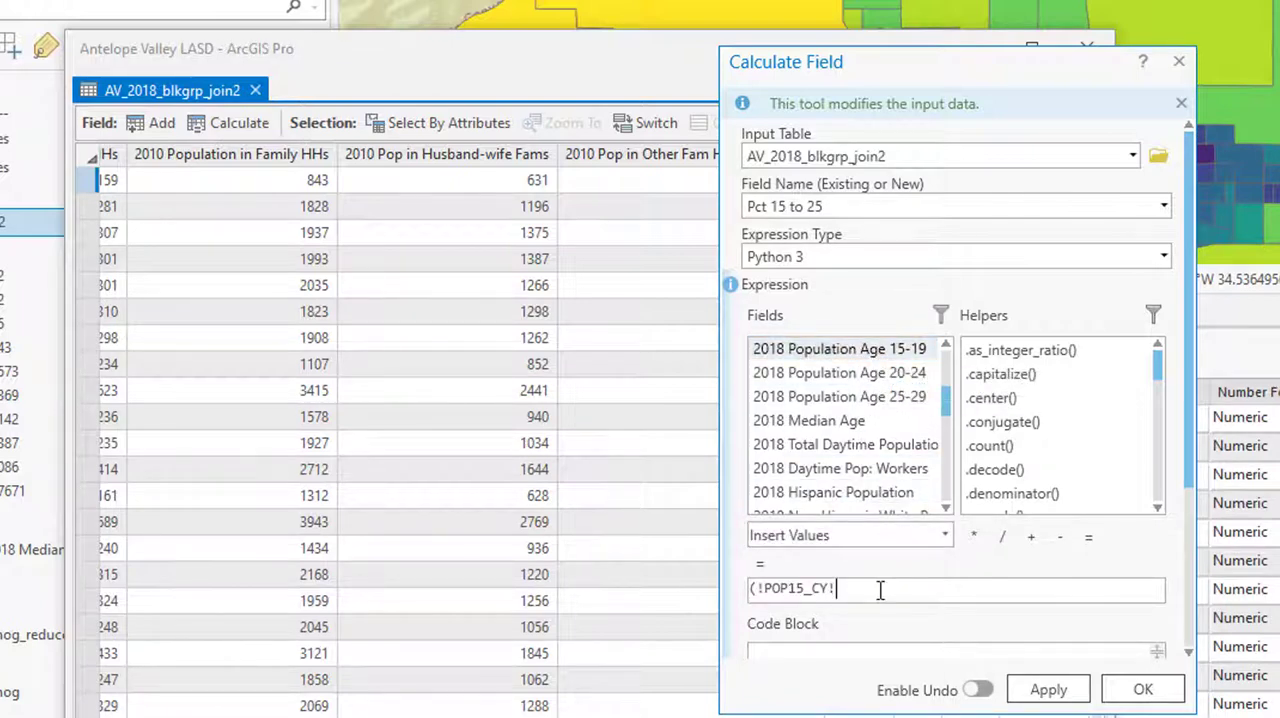
type("+")
double_click(858, 384)
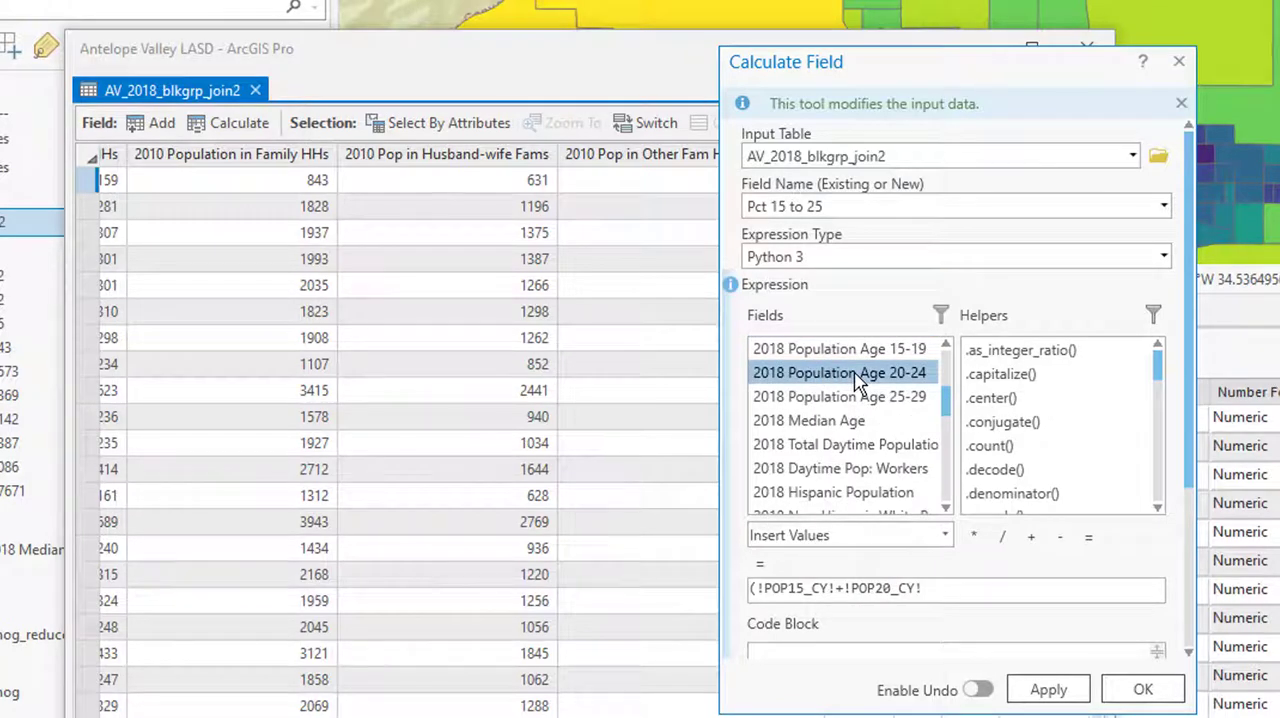
type(")")
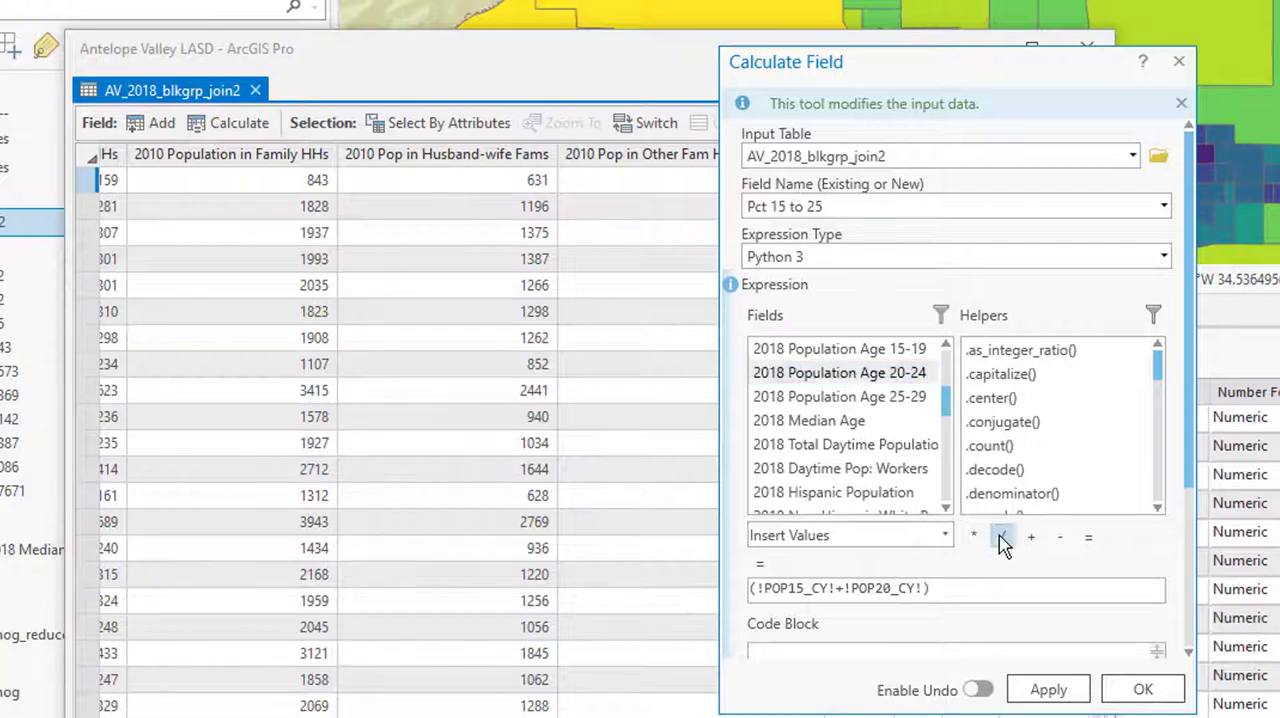
Divide the age group sum by 2018 Total Population in the expression and apply the field calculation
left_click(1002, 537)
scroll(930, 420, "up", 5)
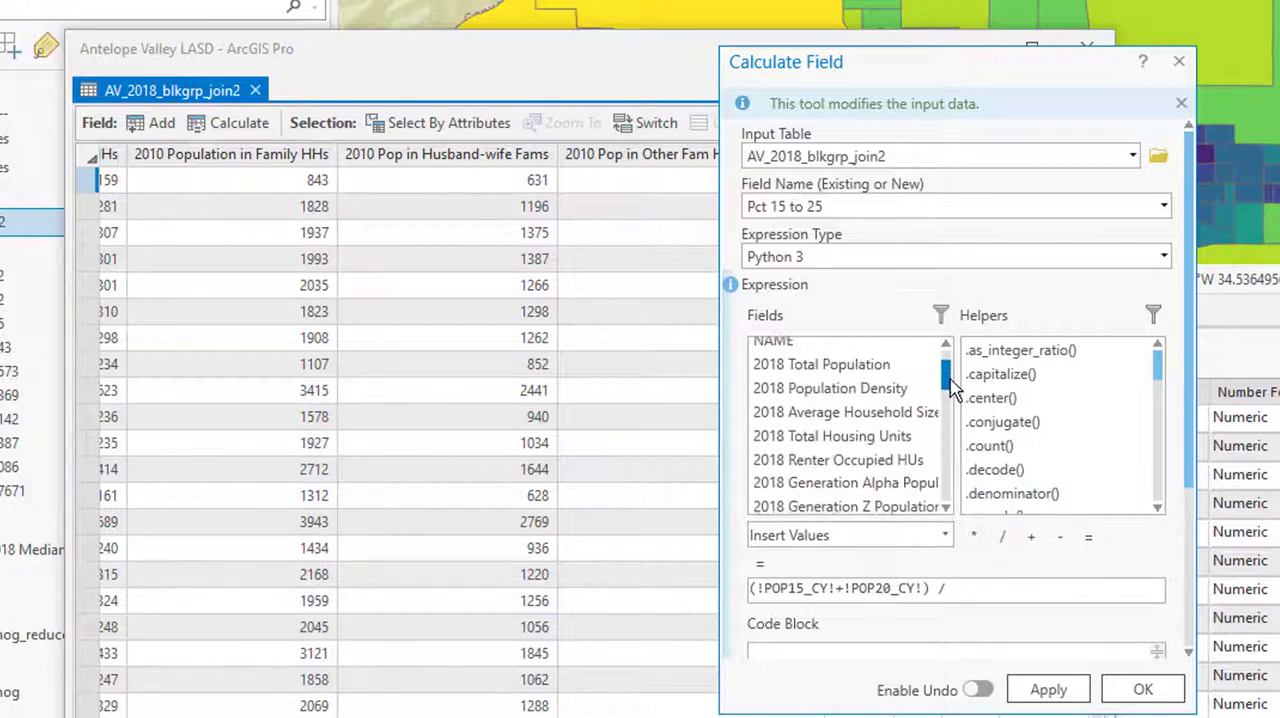
left_click(876, 428)
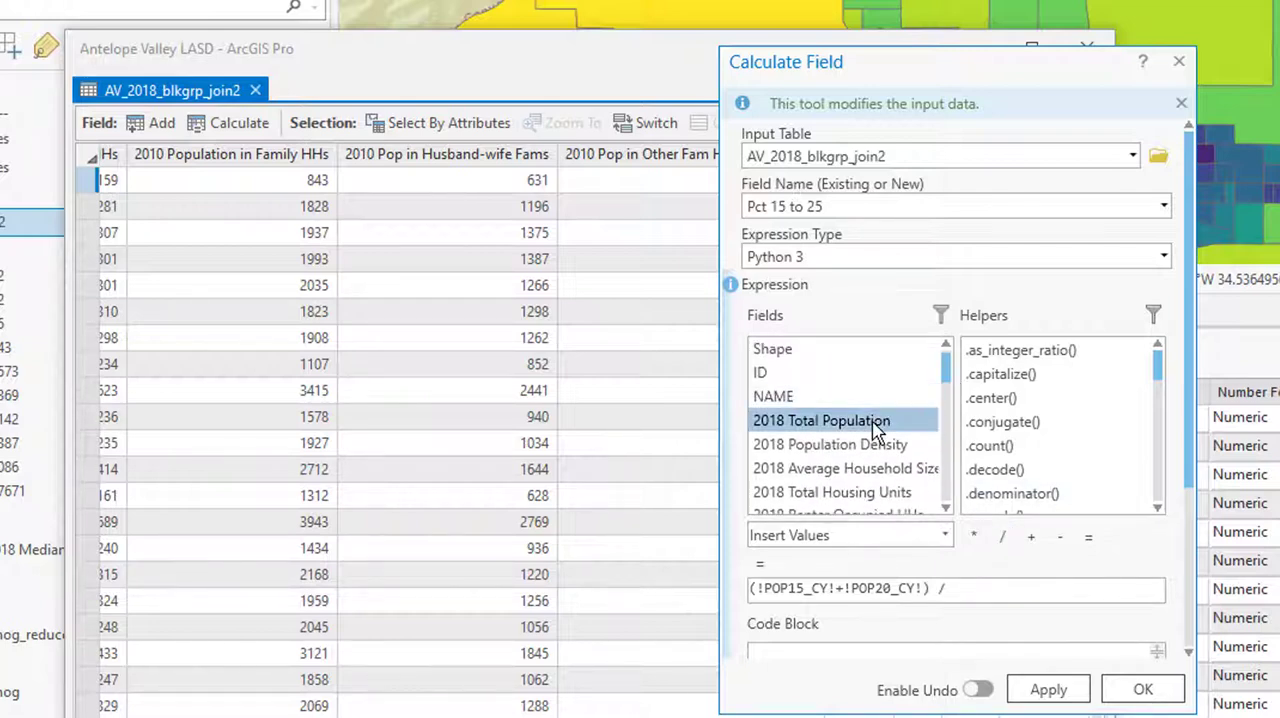
double_click(876, 428)
left_click(1047, 690)
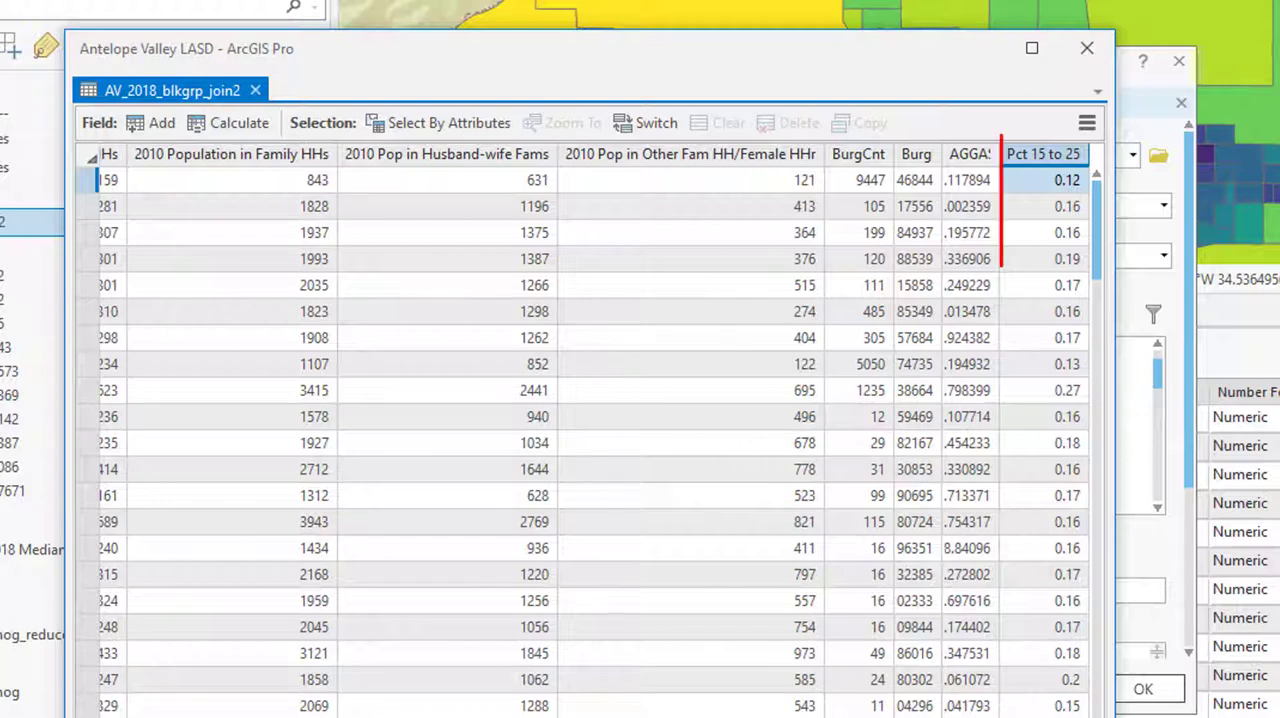
Chart the statistics of the Pct 15 to 25 field as a histogram and overlay the normal distribution curve
right_click(1068, 163)
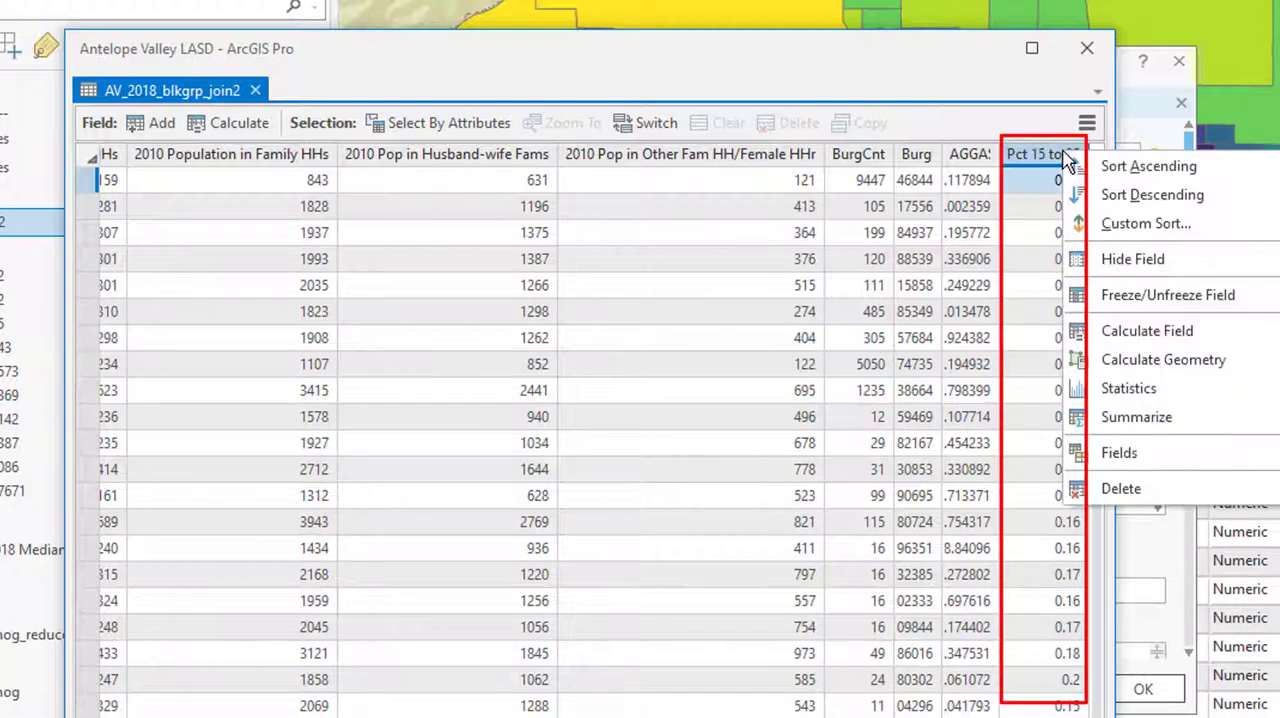
left_click(1110, 396)
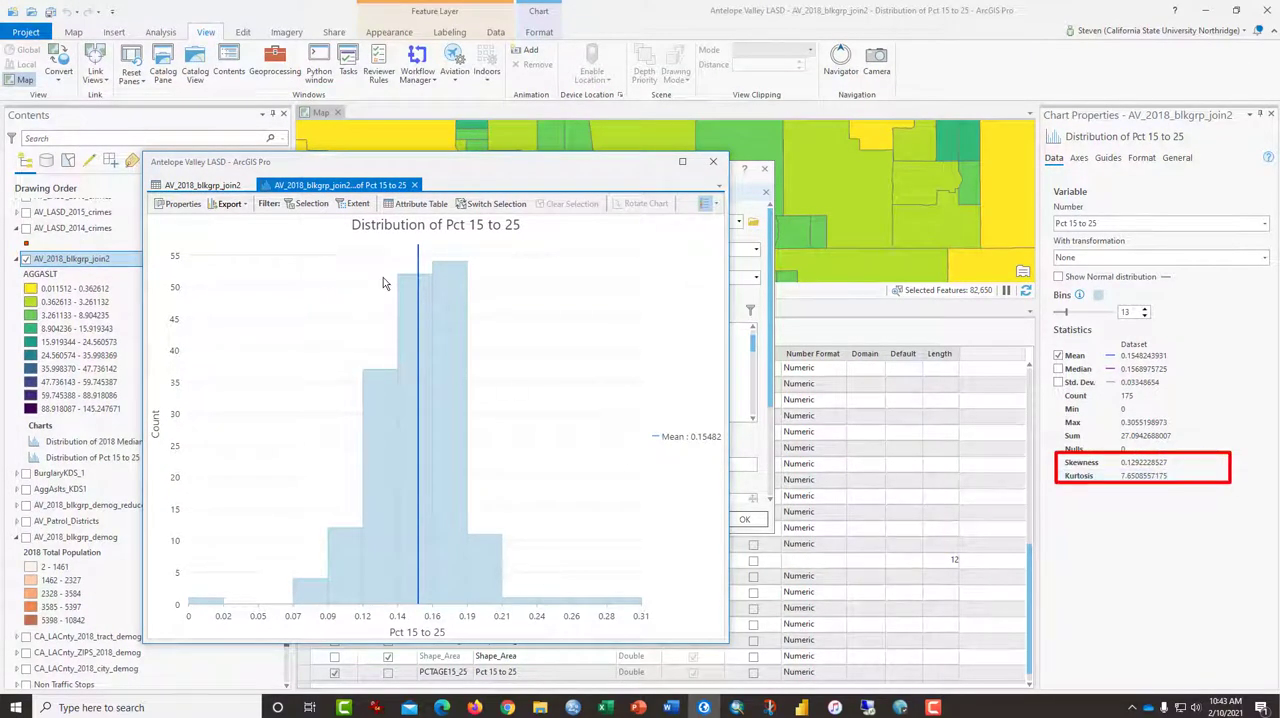
mouse_move(456, 290)
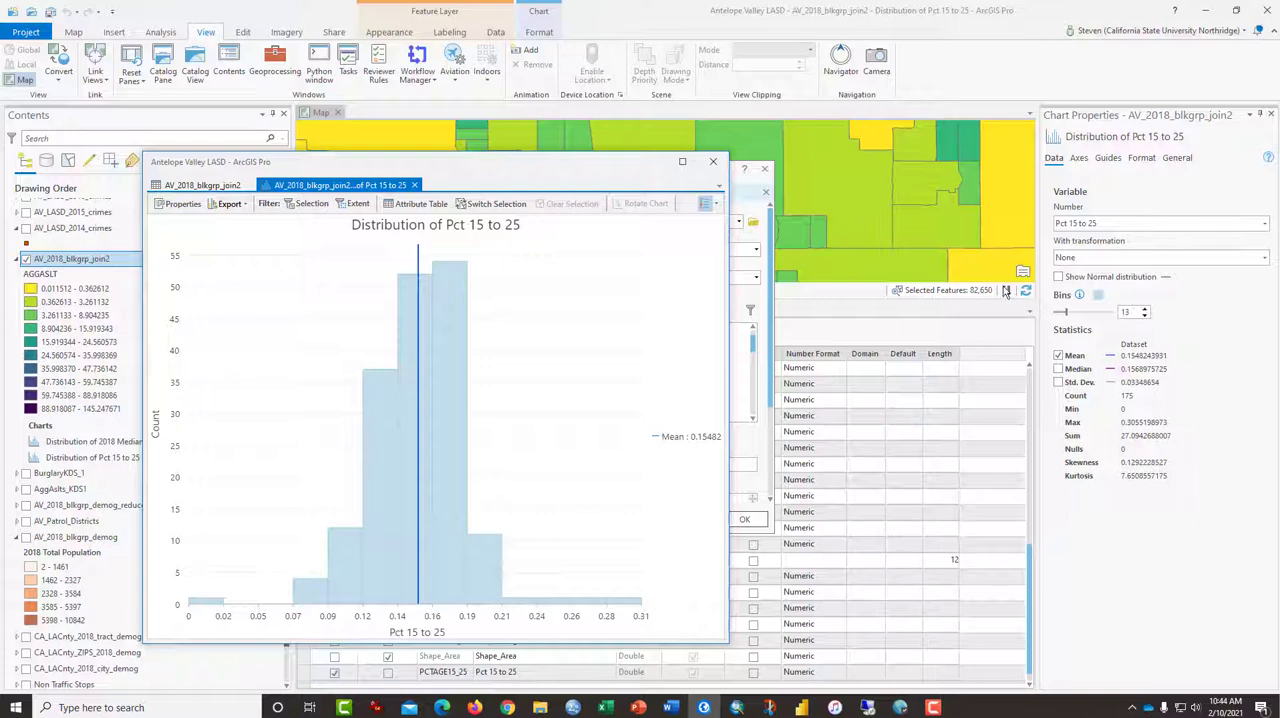
left_click(1058, 277)
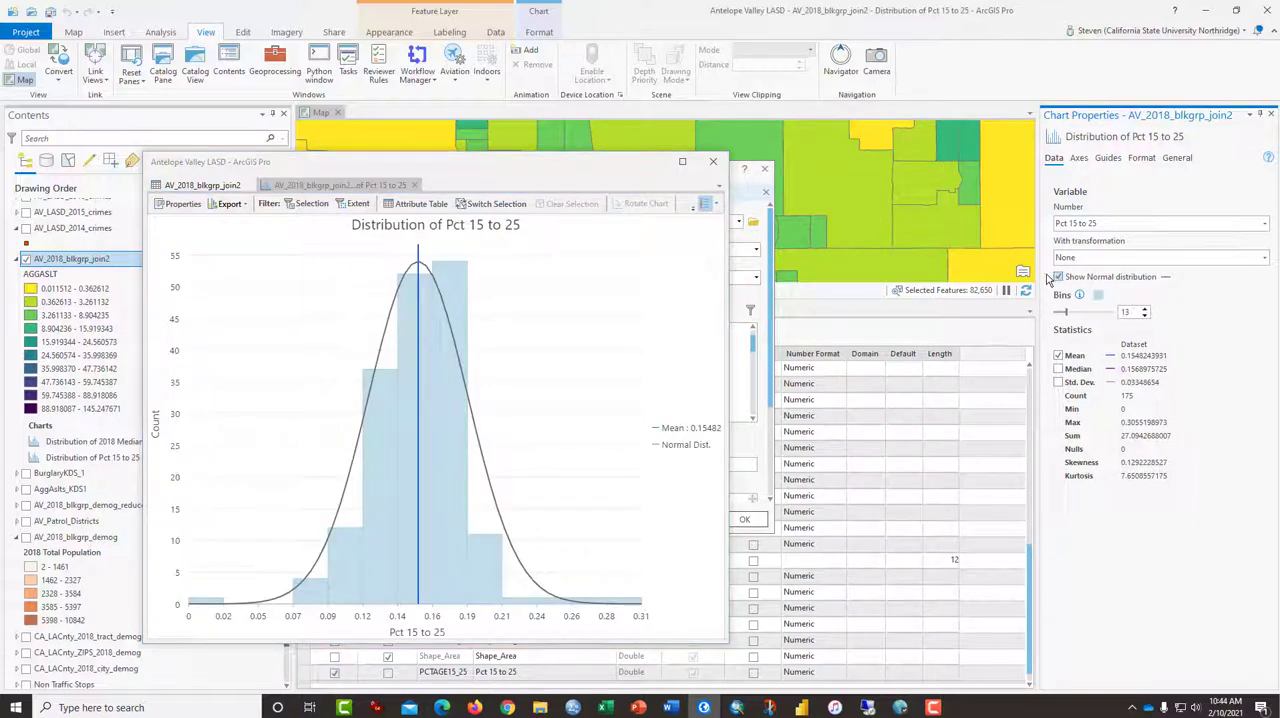
Close the floating table and chart window, the Calculate Field dialog and the Chart Properties pane
left_click(713, 161)
left_click(766, 172)
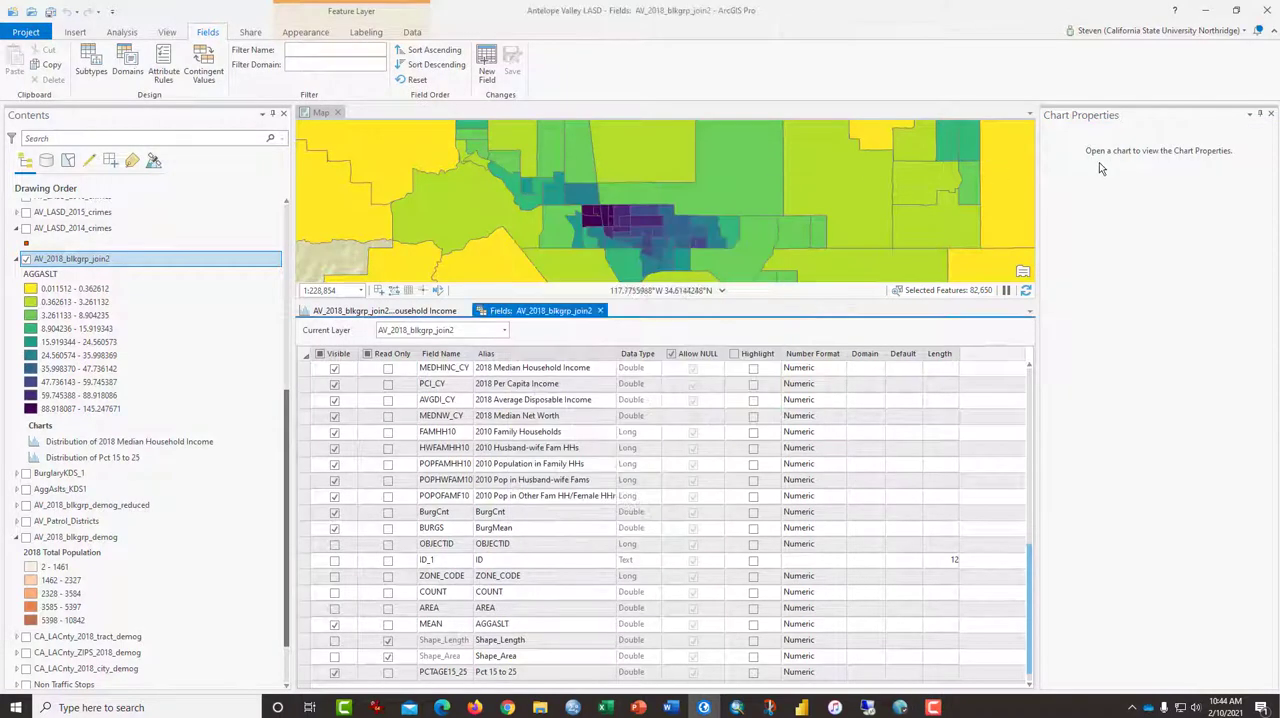
left_click(1270, 114)
Examine the age, ethnicity, education, income and family household fields in the AV_2018_blkgrp_join2 field list
scroll(545, 440, "down", 1)
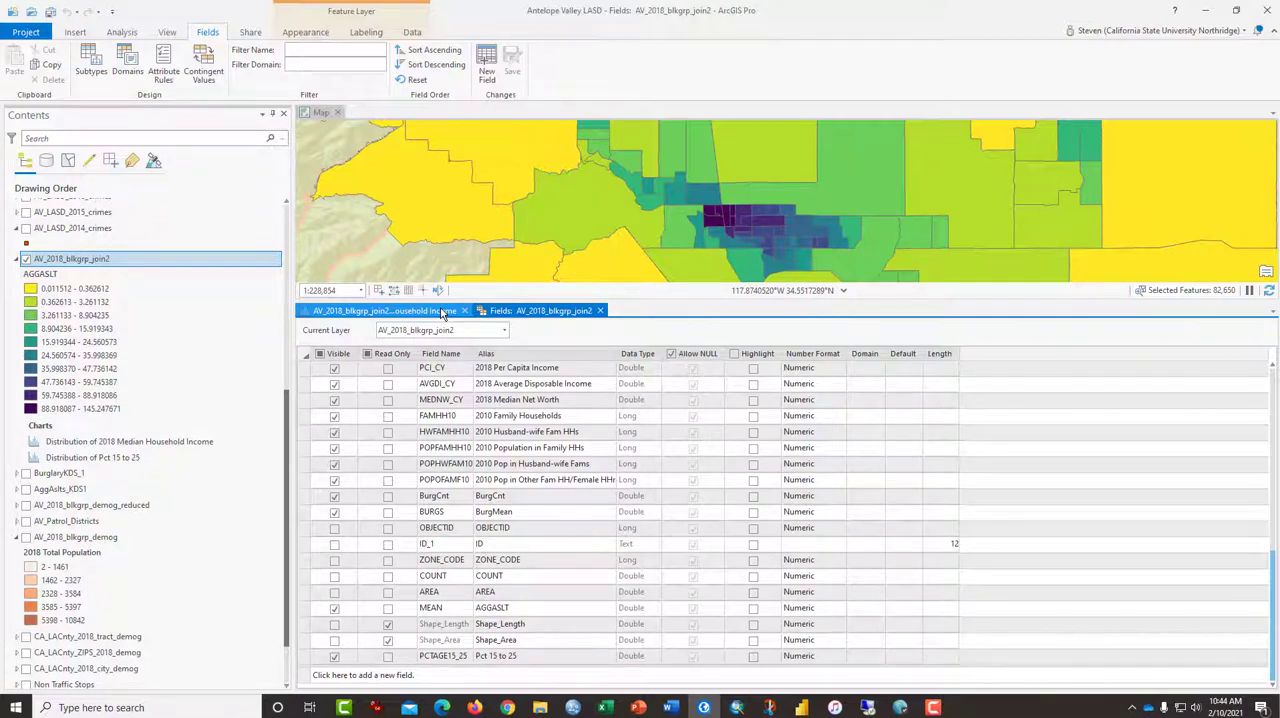
scroll(577, 497, "up", 10)
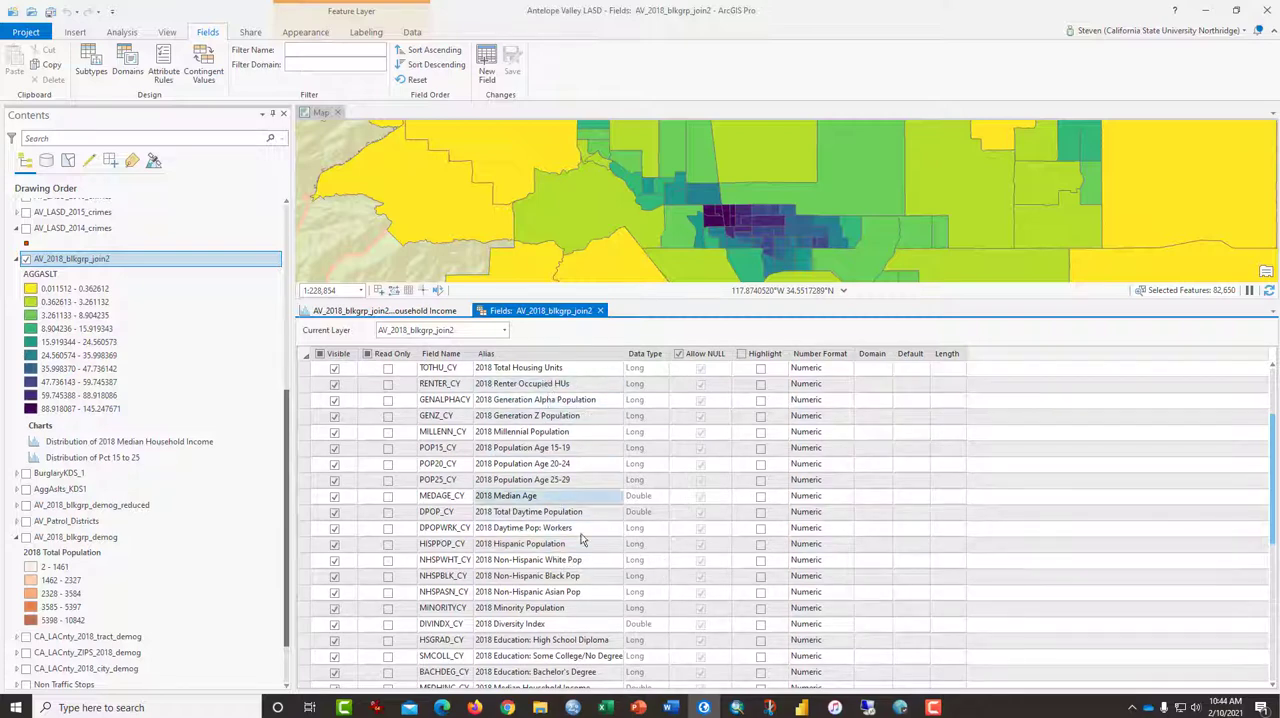
scroll(593, 588, "down", 2)
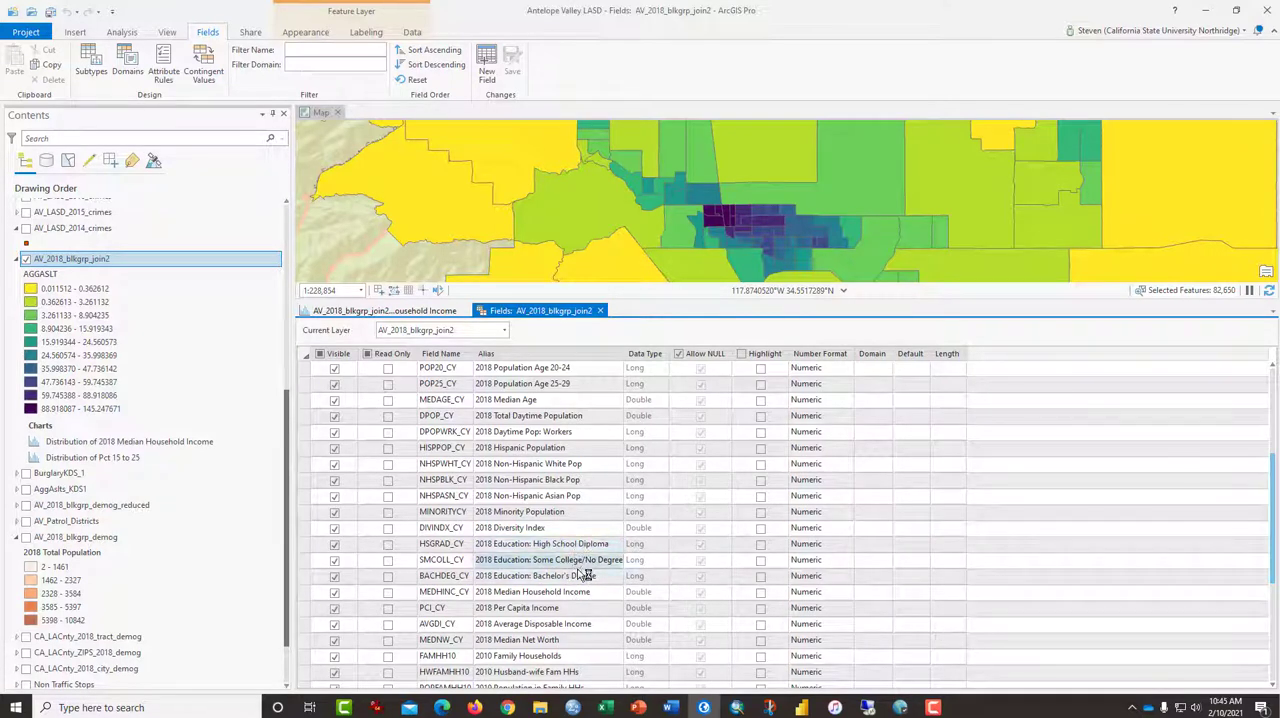
scroll(600, 590, "down", 2)
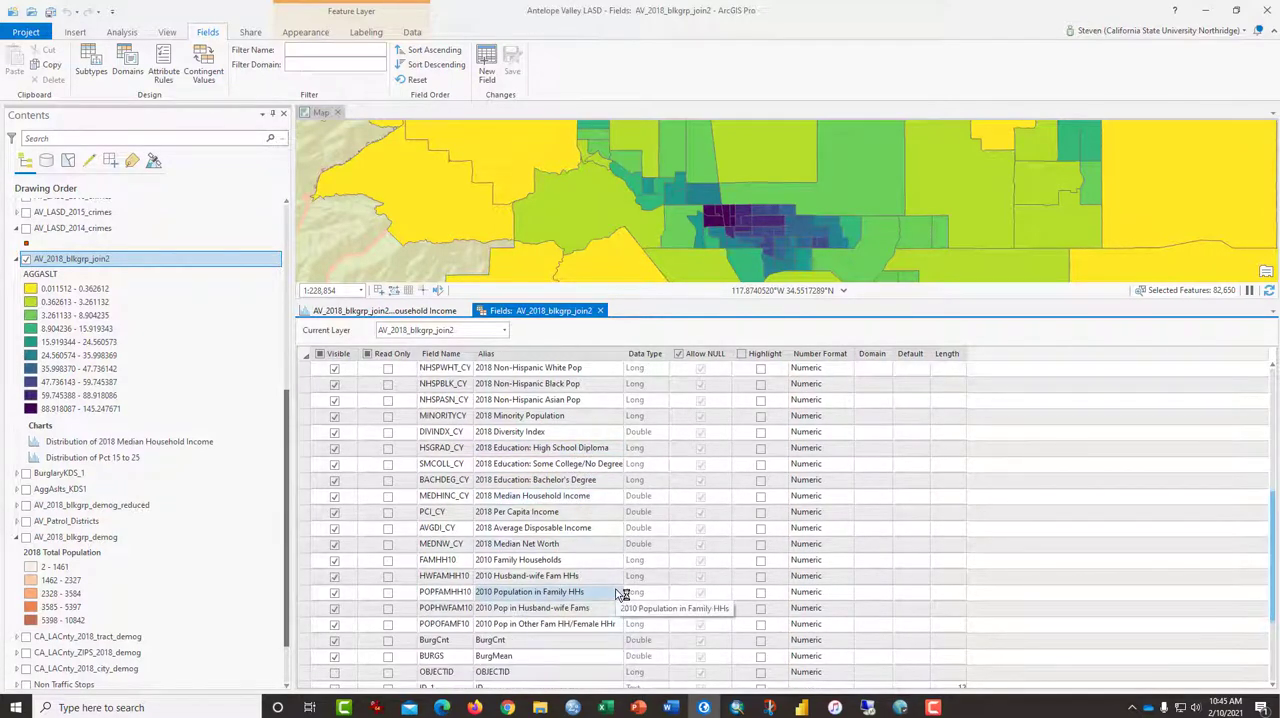
scroll(622, 594, "down", 1)
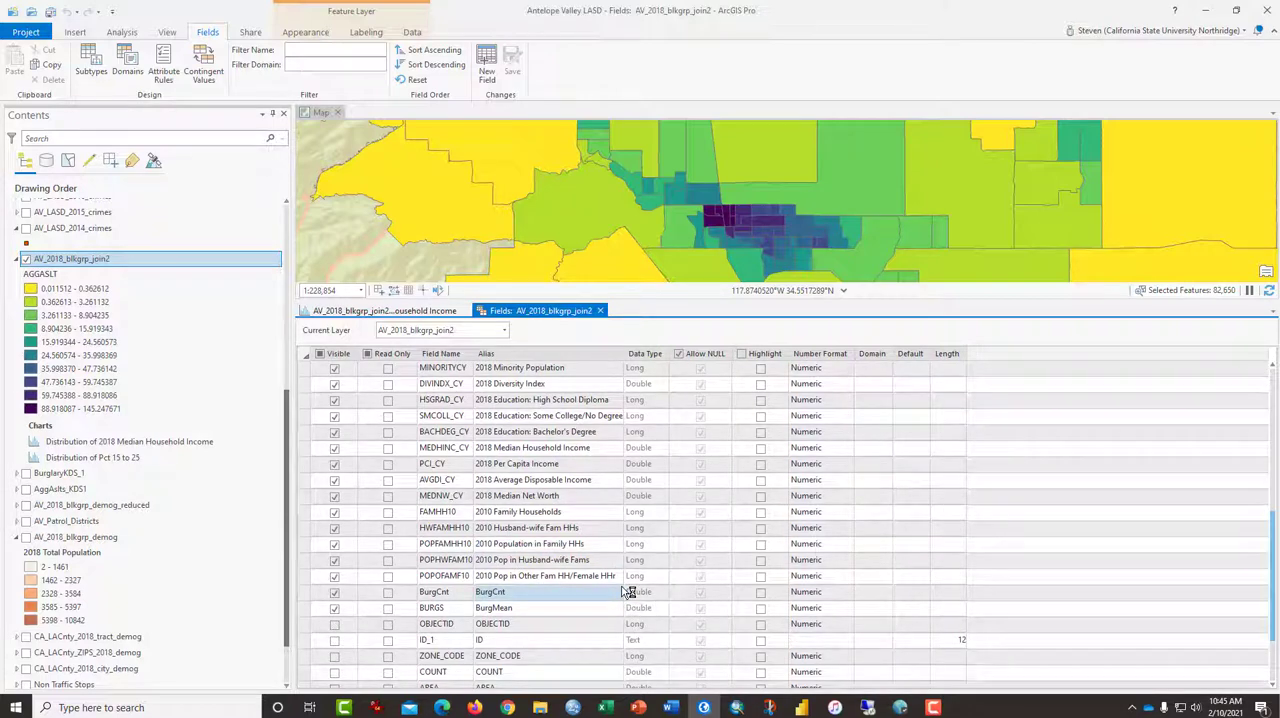